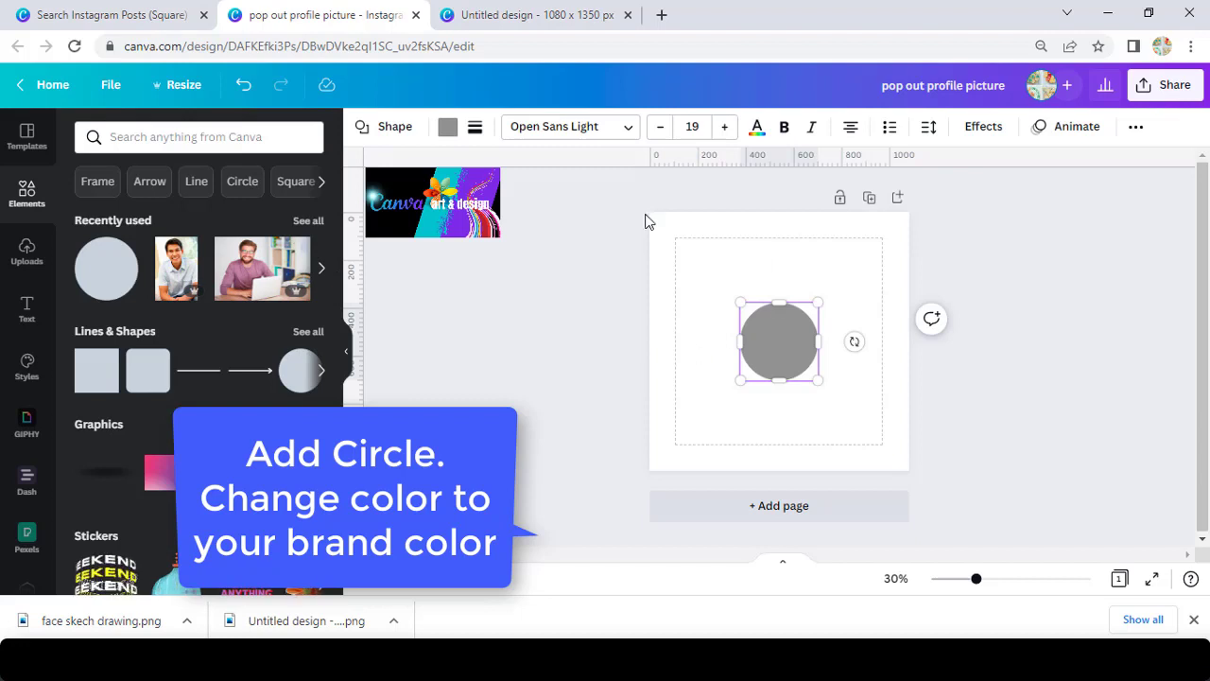
# Recolour the circle orange and enlarge it to 1080 × 1080 so it fills the page width.
pyautogui.click(448, 127)
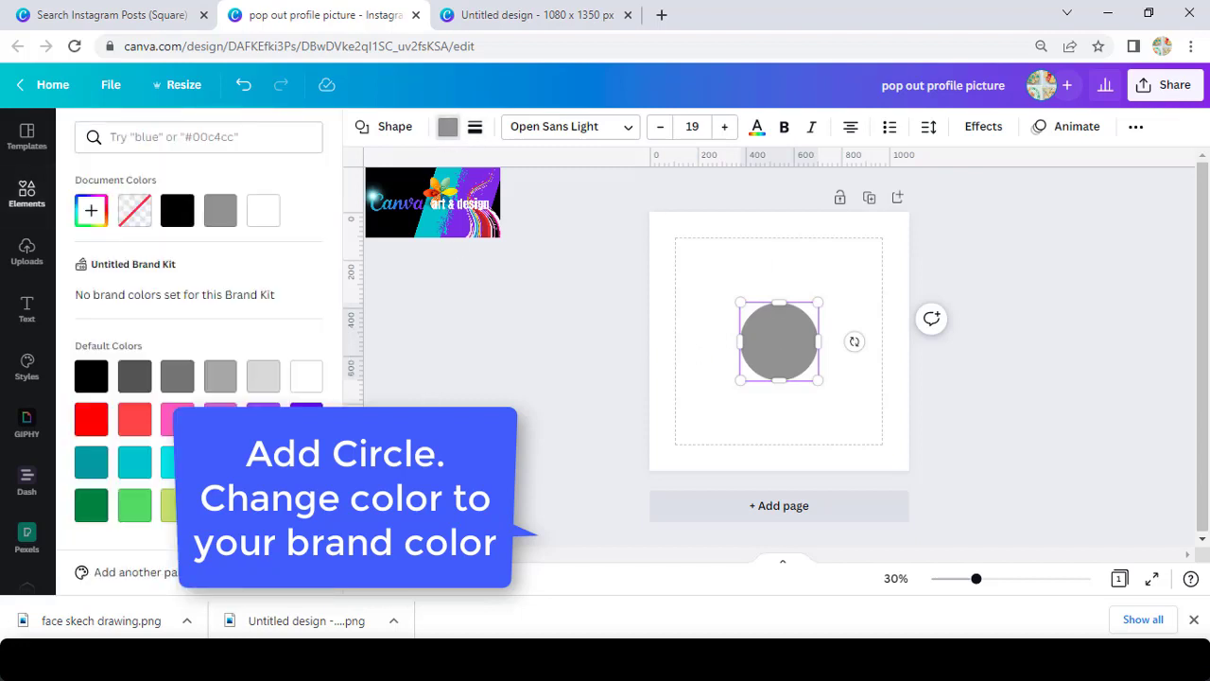
pyautogui.click(306, 504)
pyautogui.moveTo(738, 382); pyautogui.dragTo(640, 465)
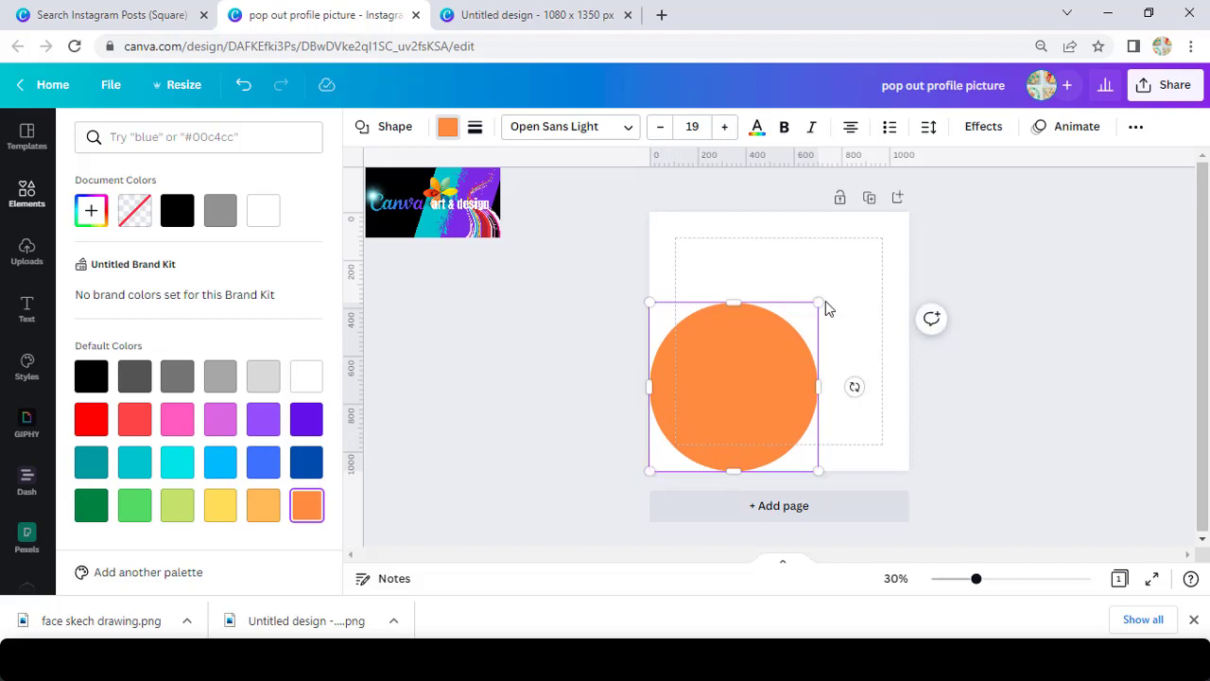
pyautogui.moveTo(818, 301); pyautogui.dragTo(911, 213)
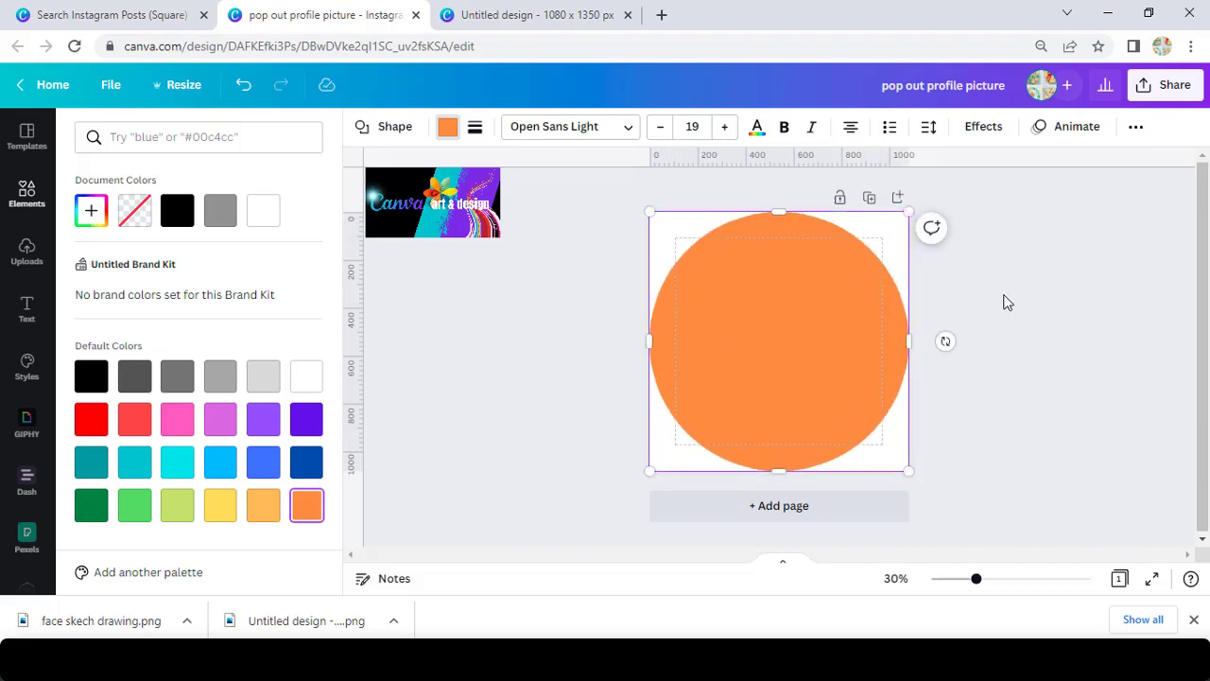
# Place the man's photo from Recently used over the orange circle and show the image-editing effects.
pyautogui.click(25, 196)
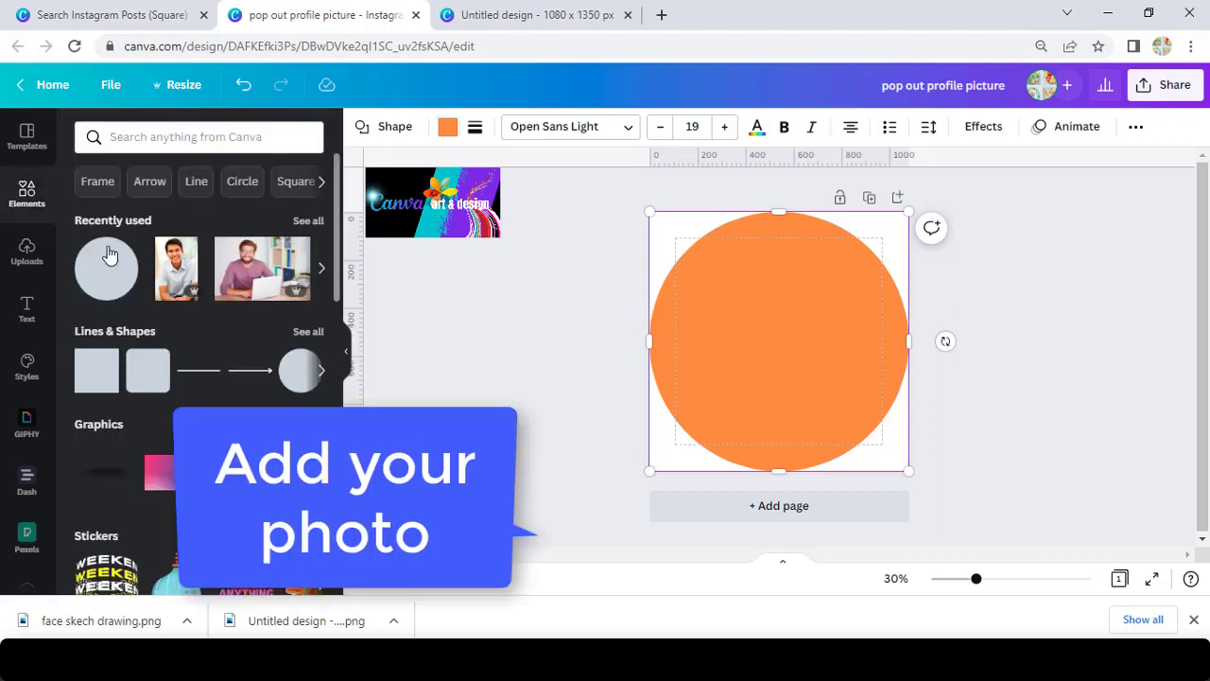
pyautogui.click(179, 273)
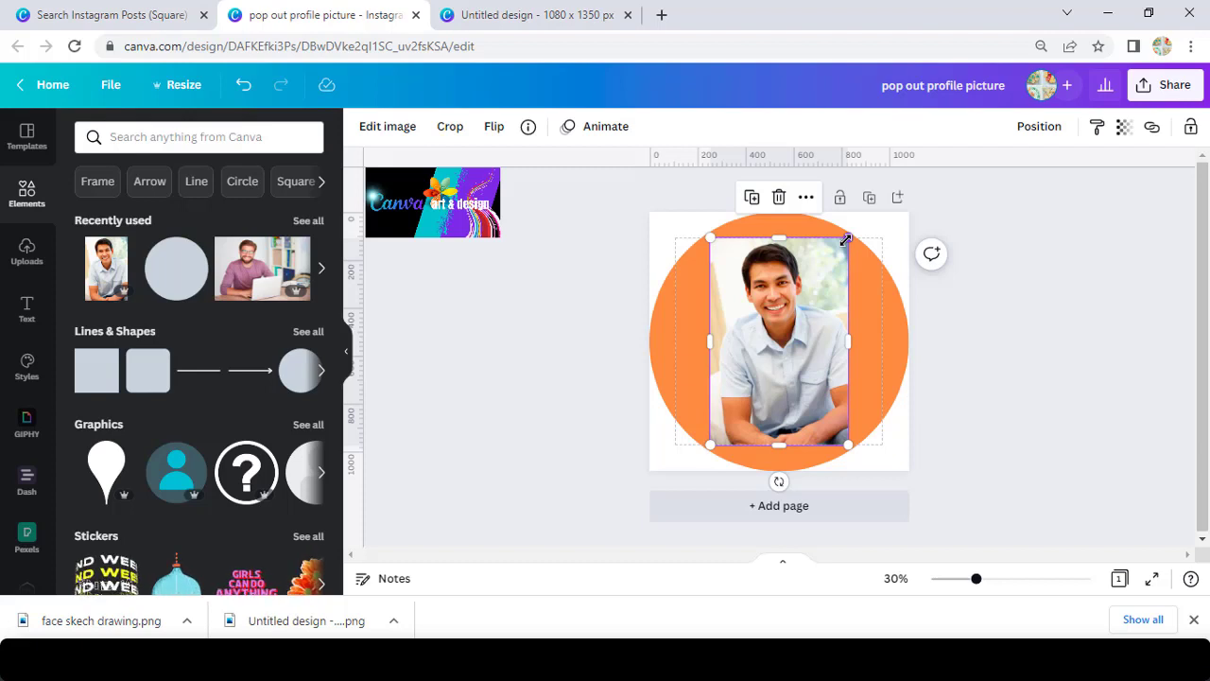
pyautogui.click(387, 127)
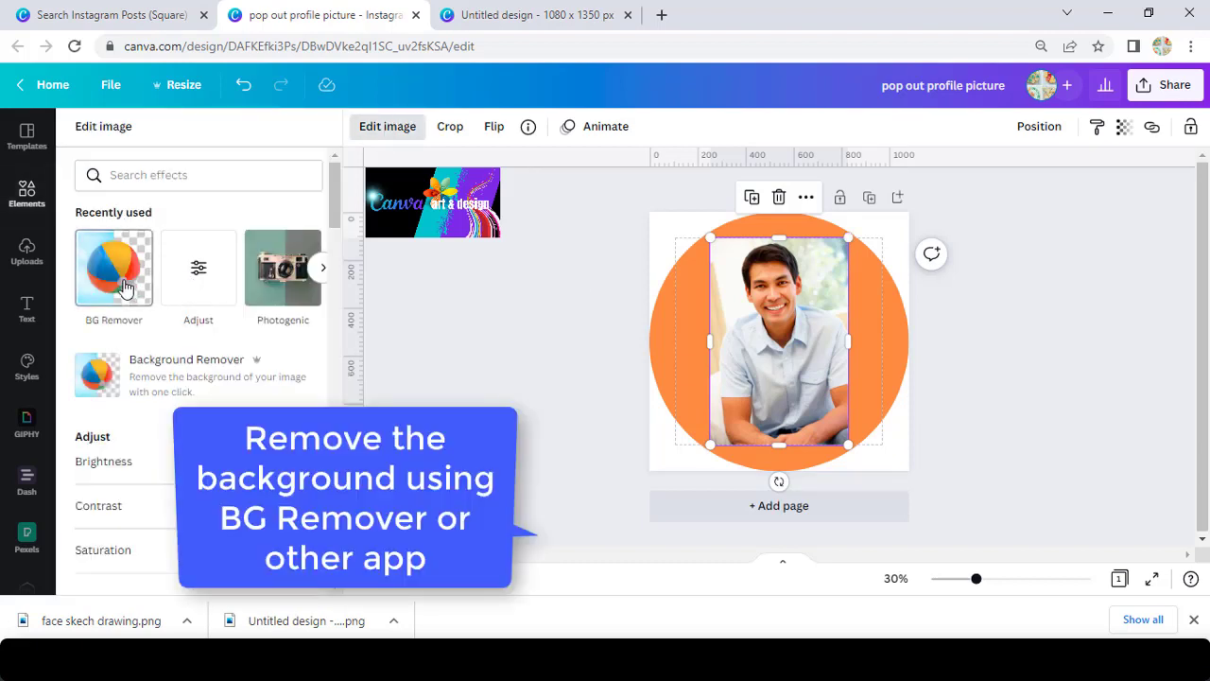
# Cut the man out of his background with BG Remover and apply the result.
pyautogui.click(113, 274)
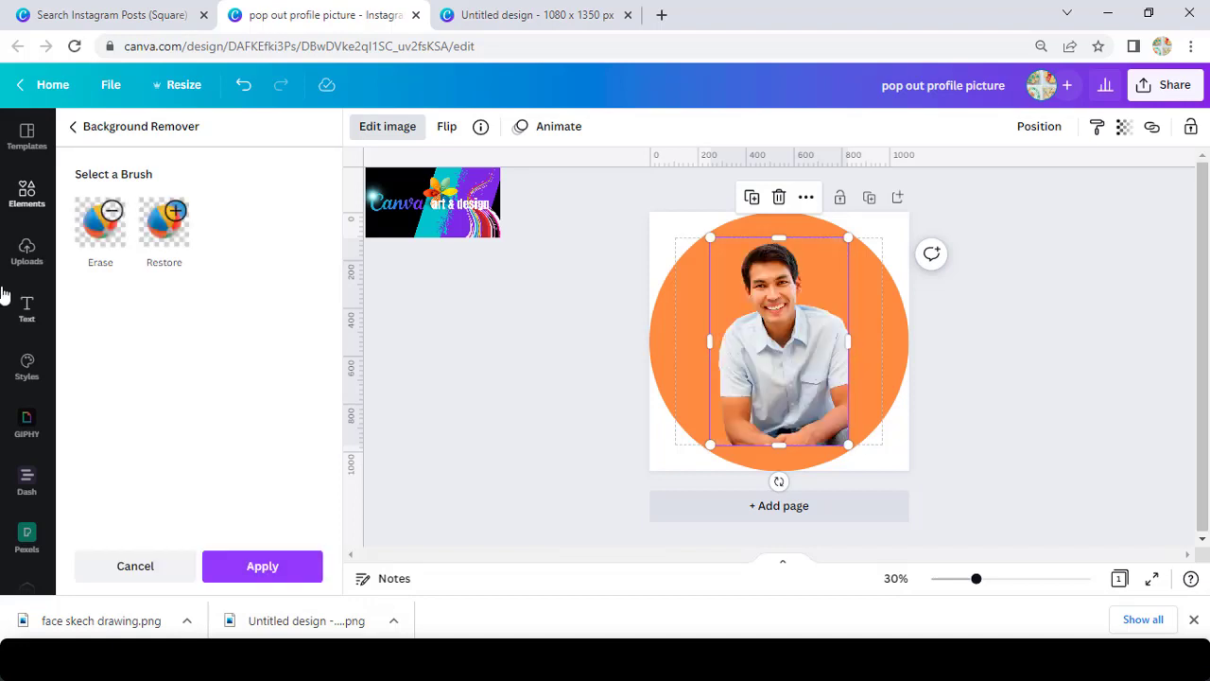
pyautogui.click(262, 567)
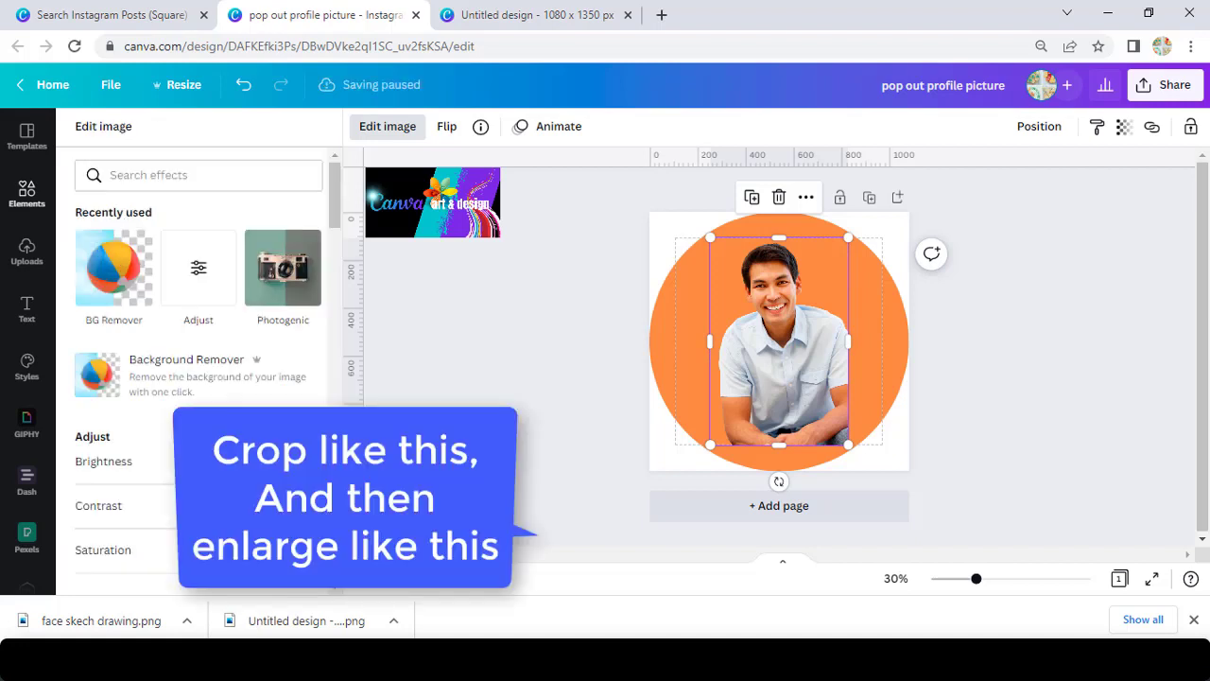
# Crop the cut-out at the chest, enlarge it to about 770 × 805 and centre it horizontally.
pyautogui.moveTo(781, 443); pyautogui.dragTo(784, 381)
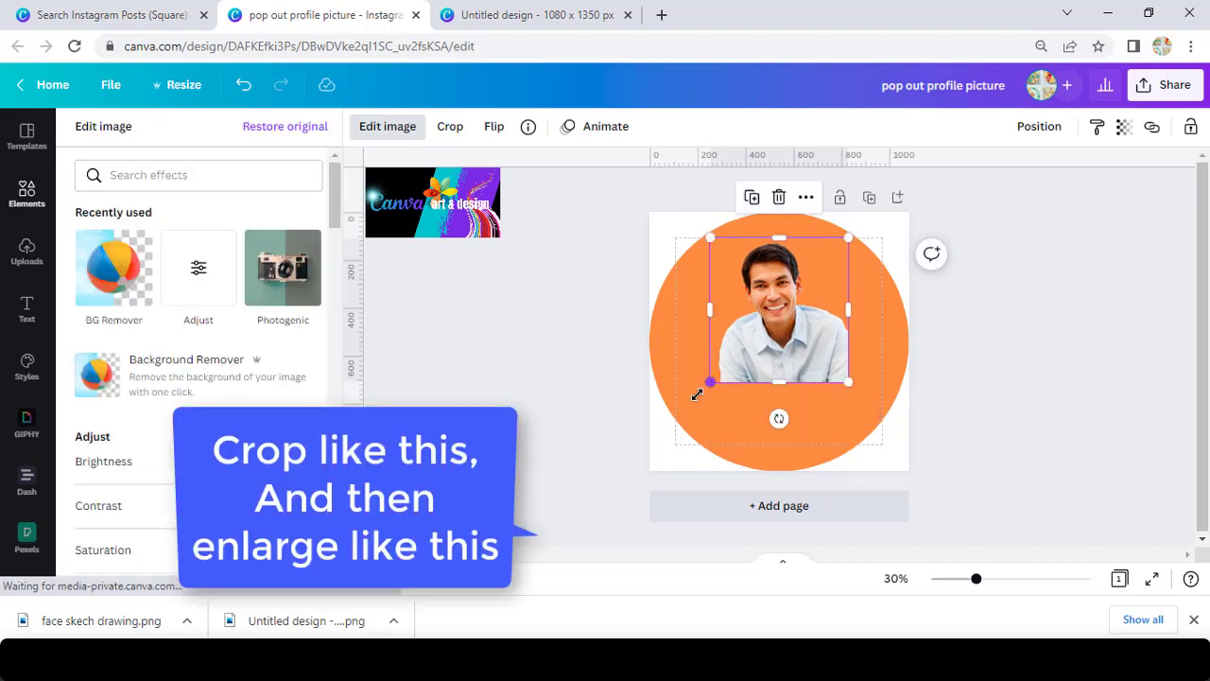
pyautogui.moveTo(696, 394); pyautogui.dragTo(681, 413)
pyautogui.moveTo(849, 410); pyautogui.dragTo(856, 417)
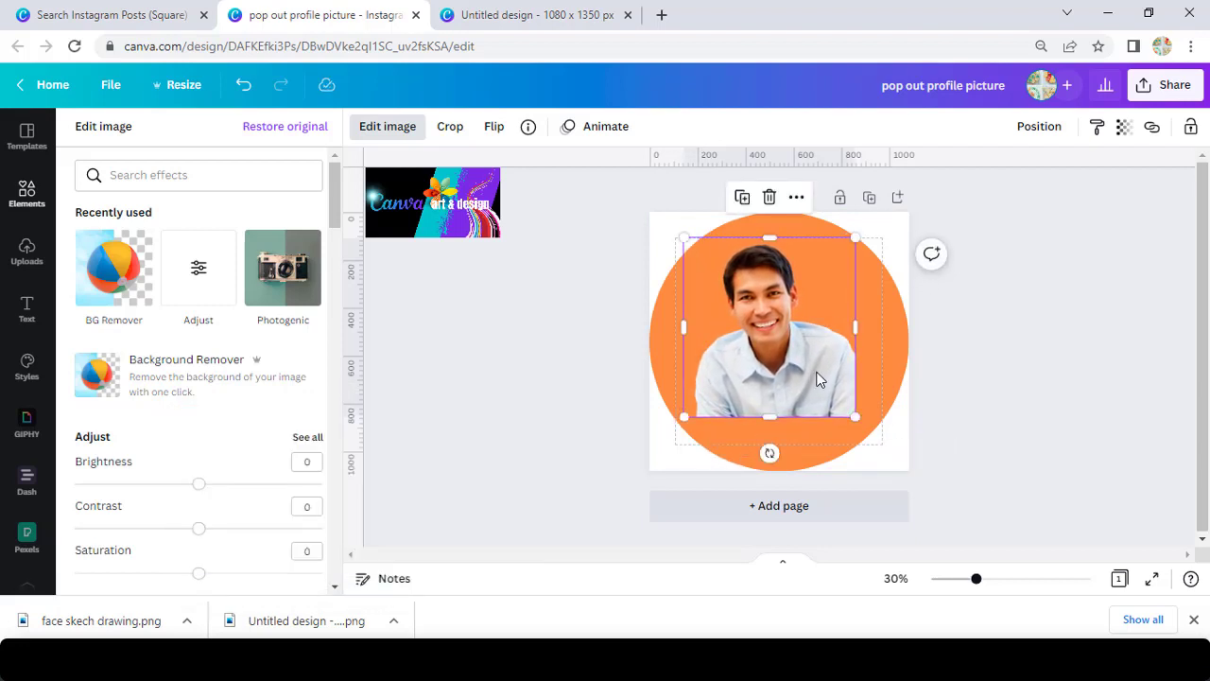
pyautogui.moveTo(818, 379); pyautogui.dragTo(827, 380)
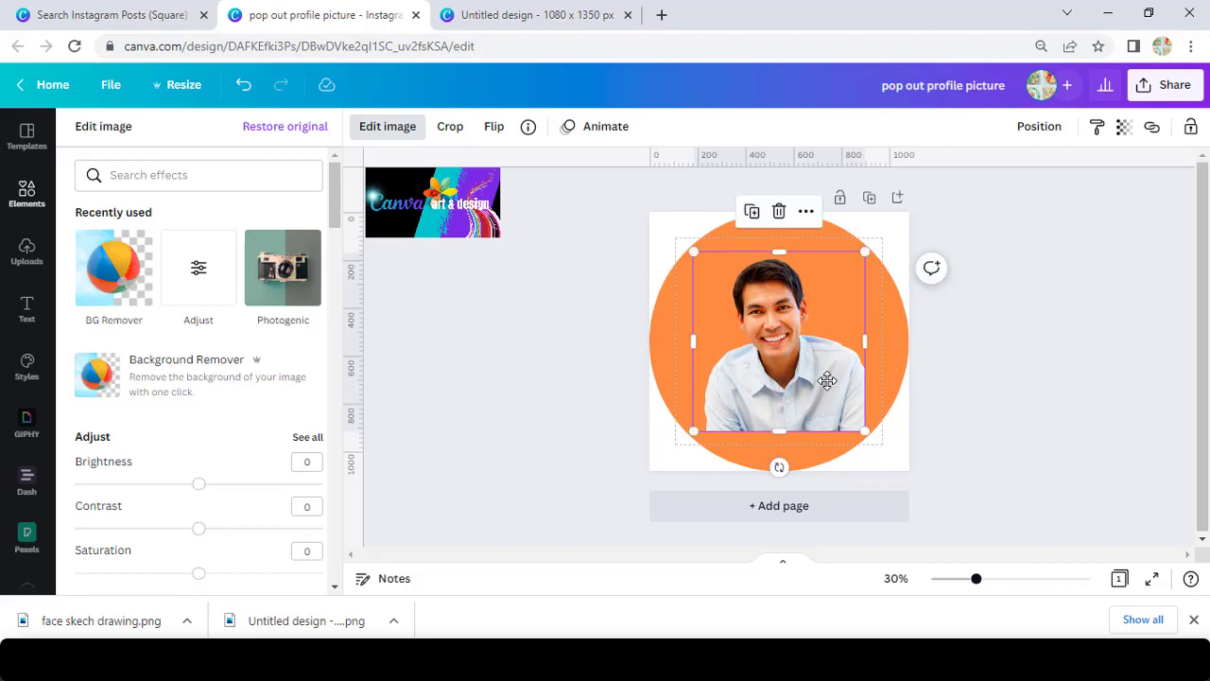
pyautogui.moveTo(863, 251); pyautogui.dragTo(895, 227)
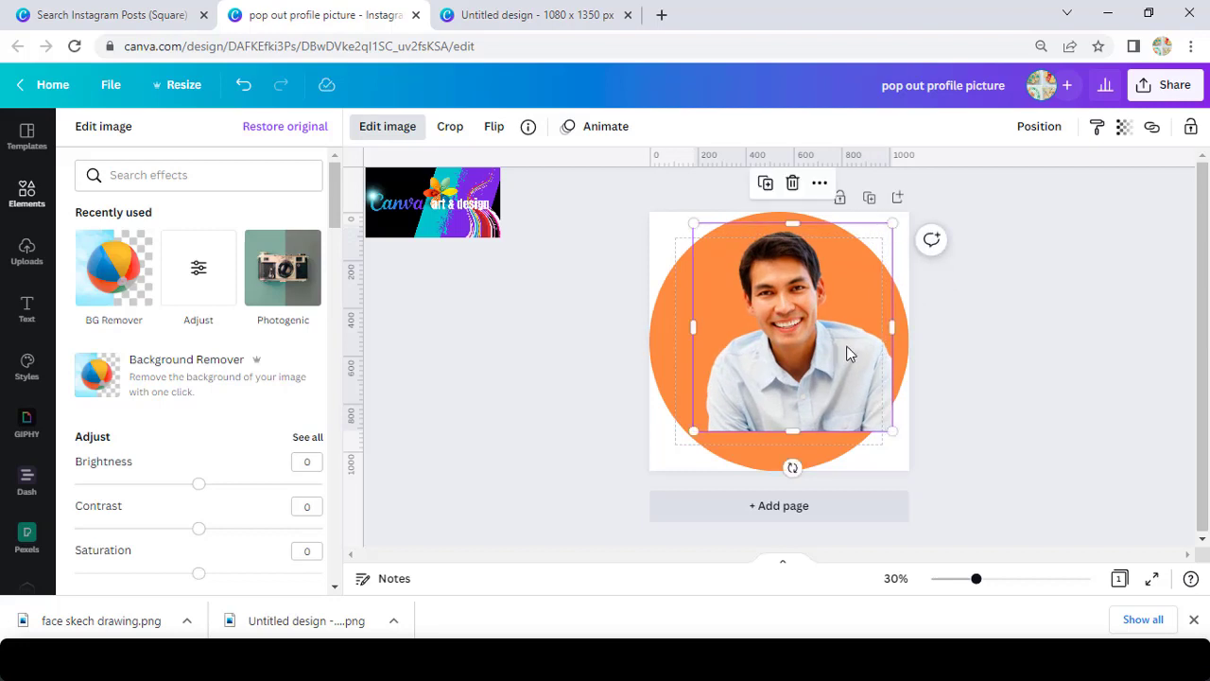
pyautogui.moveTo(834, 383); pyautogui.dragTo(827, 378)
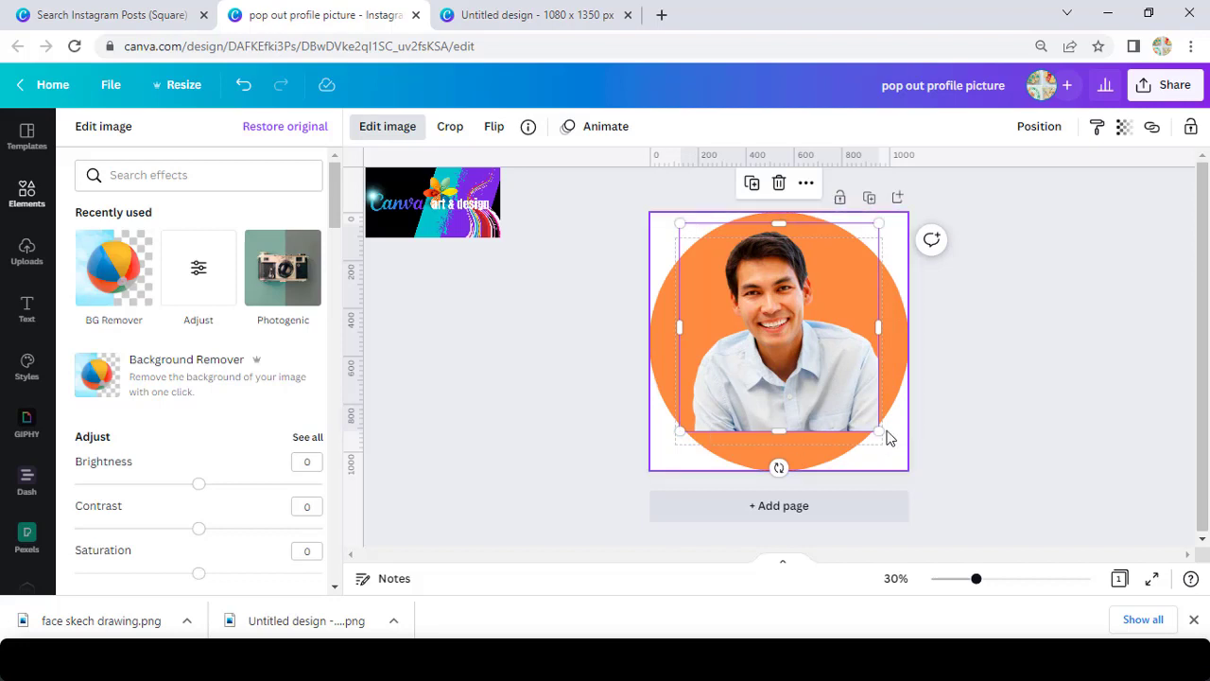
pyautogui.click(27, 194)
# Add a circle frame found by searching 'frame', size it to about 649 × 649, centre it, and fill it with the man's photo.
pyautogui.click(173, 140)
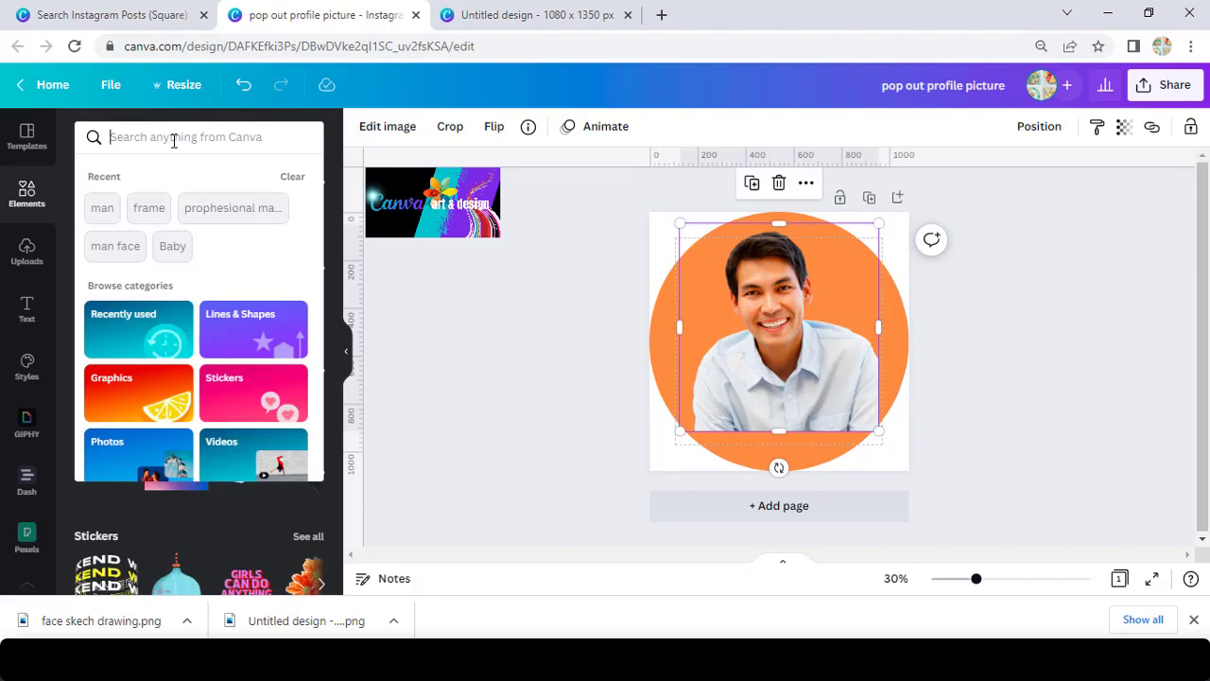
pyautogui.write('frame')
pyautogui.press('Return')
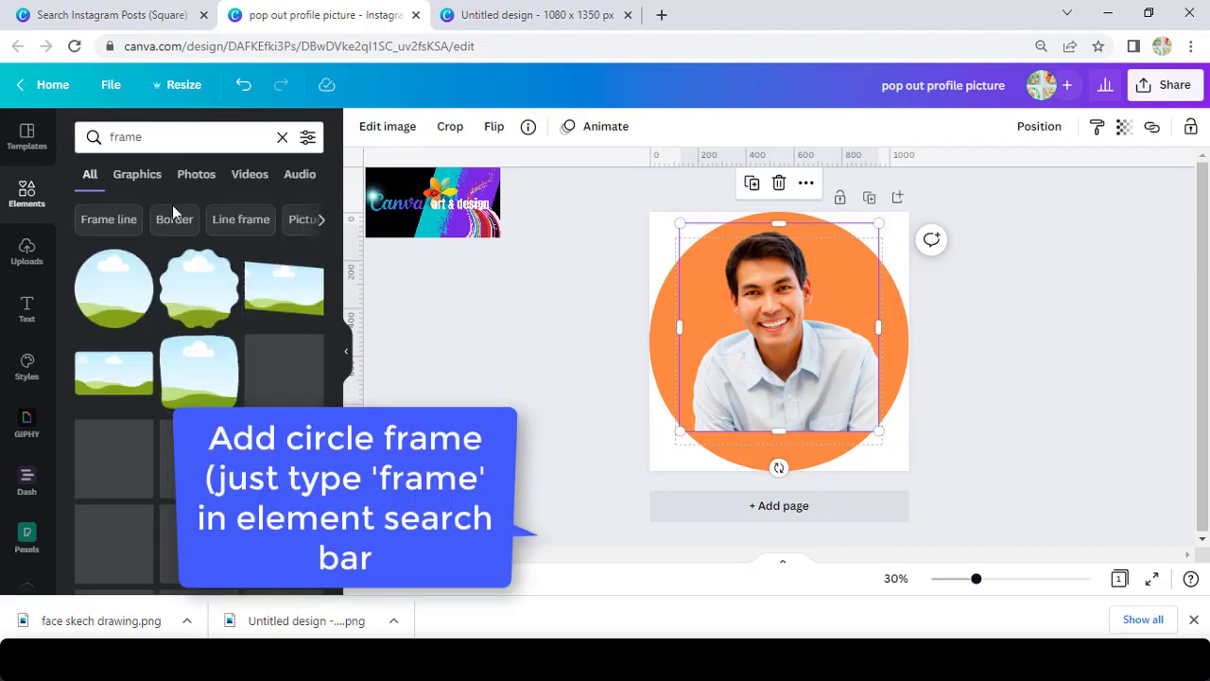
pyautogui.click(130, 299)
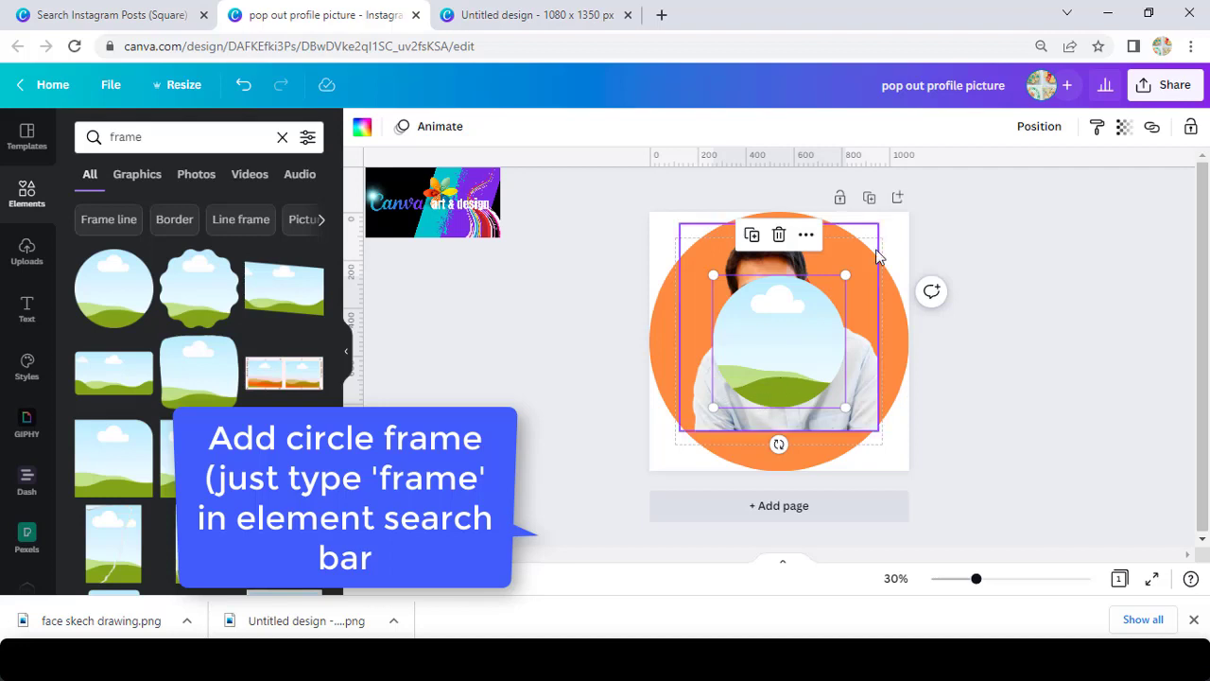
pyautogui.moveTo(845, 274); pyautogui.dragTo(867, 252)
pyautogui.moveTo(816, 332); pyautogui.dragTo(806, 334)
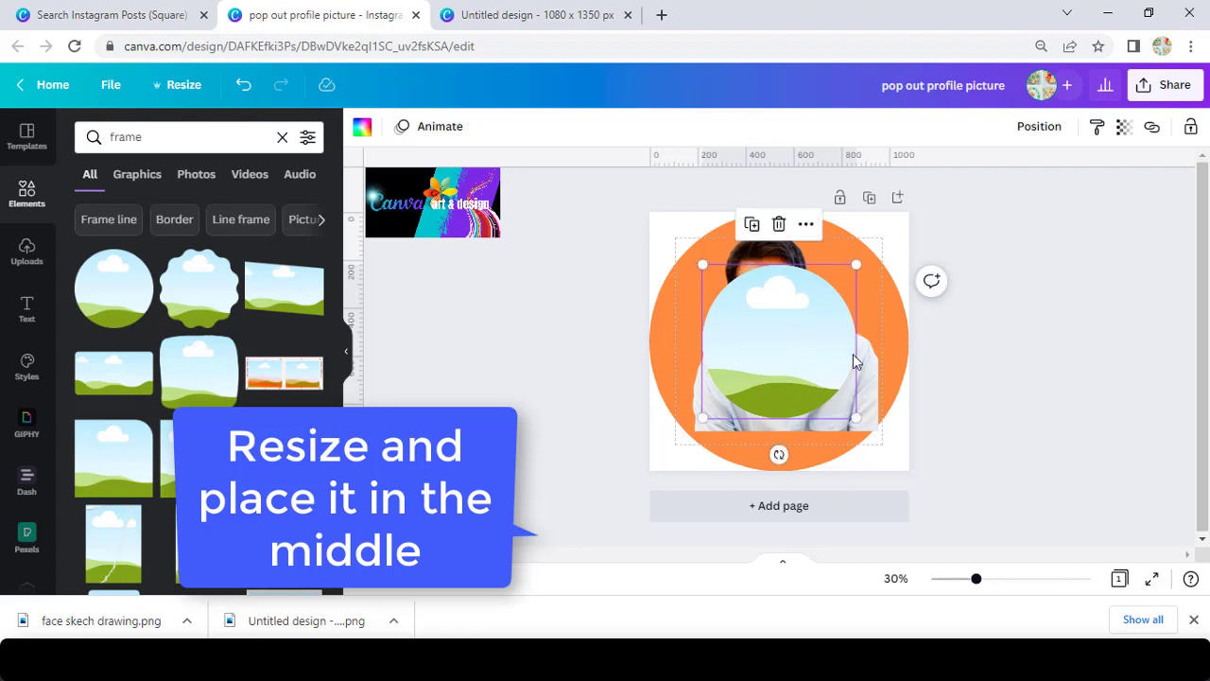
pyautogui.click(26, 196)
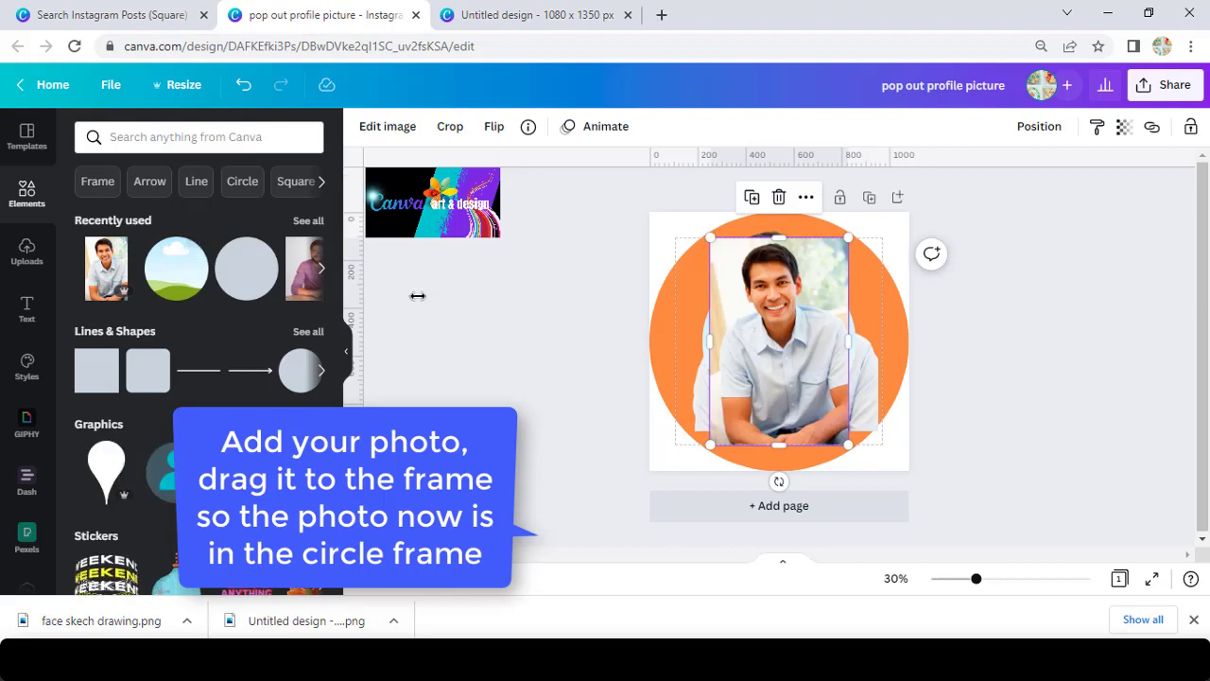
pyautogui.moveTo(778, 332); pyautogui.dragTo(783, 336)
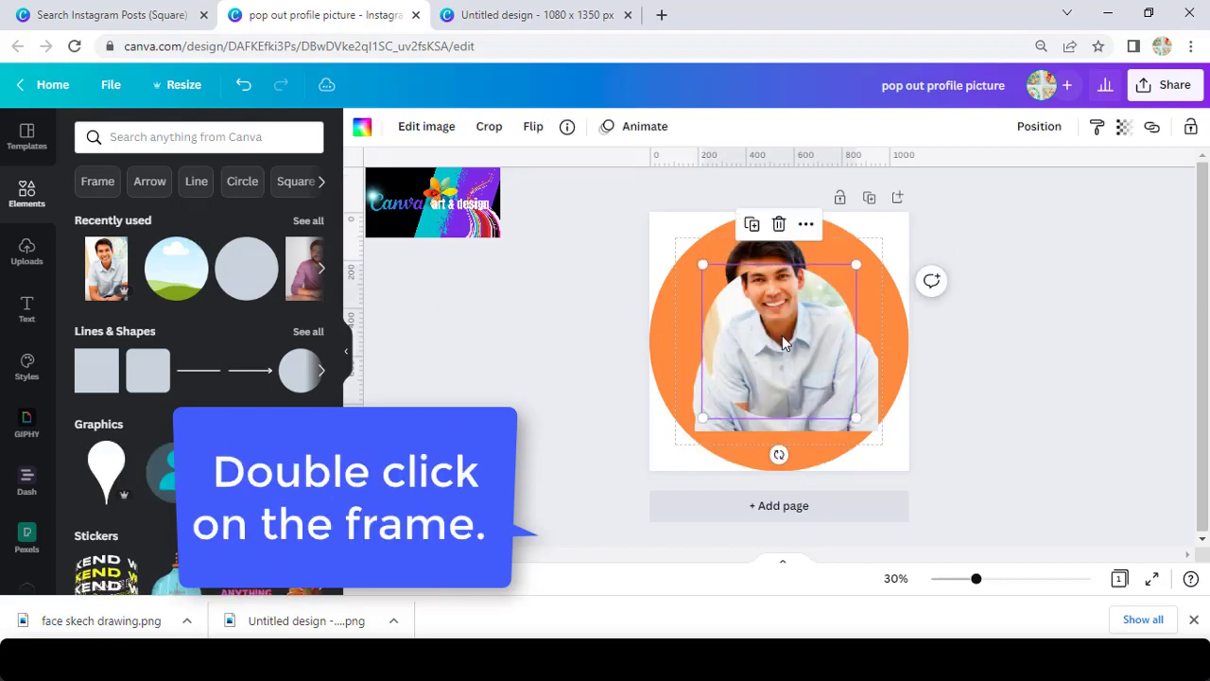
# Resize and reposition the photo inside the circle frame to line up with the cut-out behind.
pyautogui.doubleClick(783, 336)
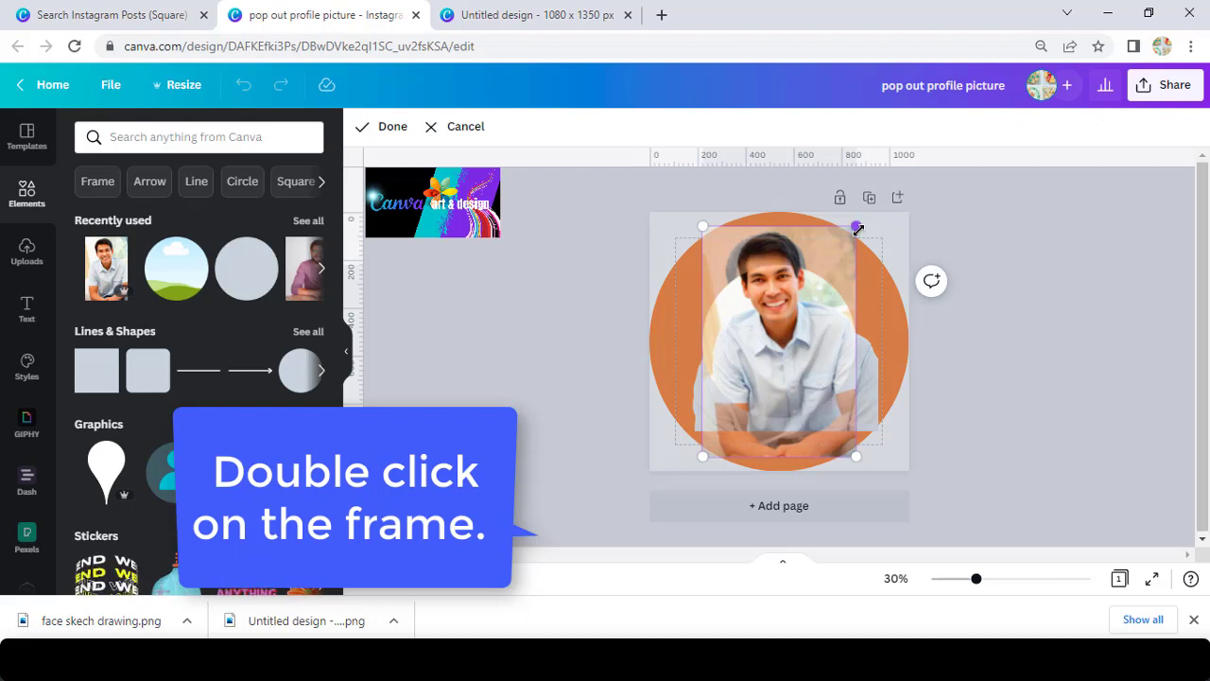
pyautogui.moveTo(857, 230); pyautogui.dragTo(900, 171)
pyautogui.moveTo(859, 242); pyautogui.dragTo(835, 304)
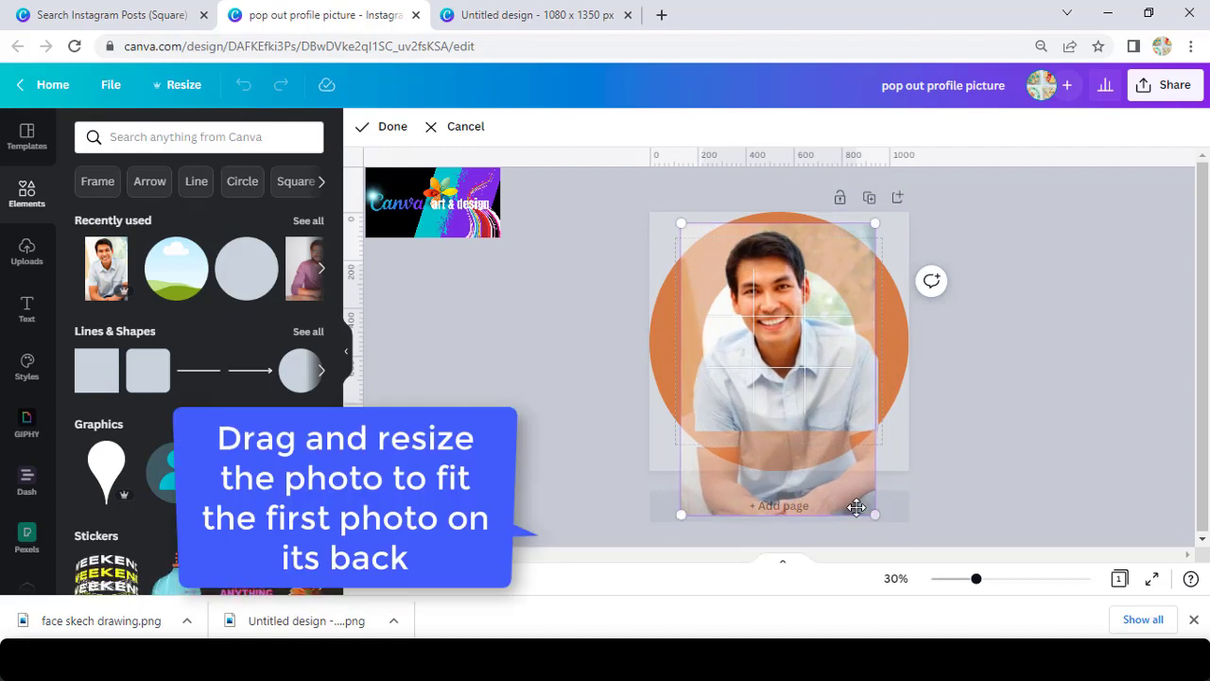
pyautogui.moveTo(875, 521); pyautogui.dragTo(875, 521)
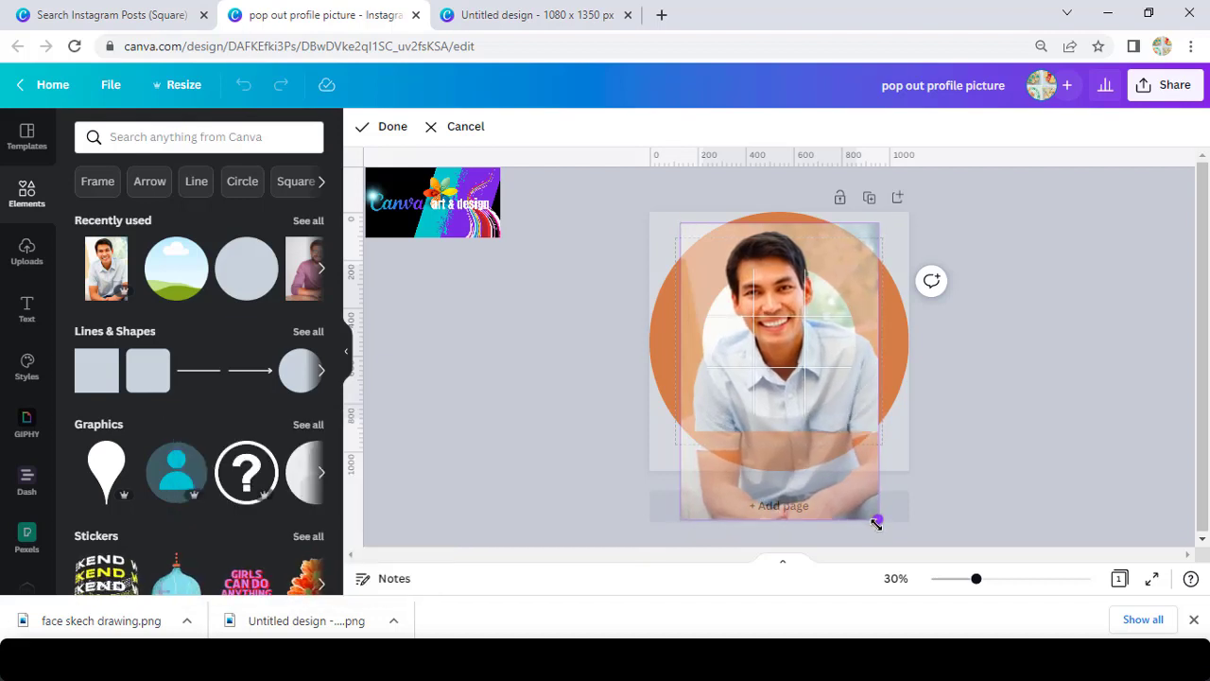
pyautogui.moveTo(680, 519)
pyautogui.mouseDown()
pyautogui.moveTo(705, 489)
pyautogui.moveTo(682, 520)
pyautogui.mouseUp()
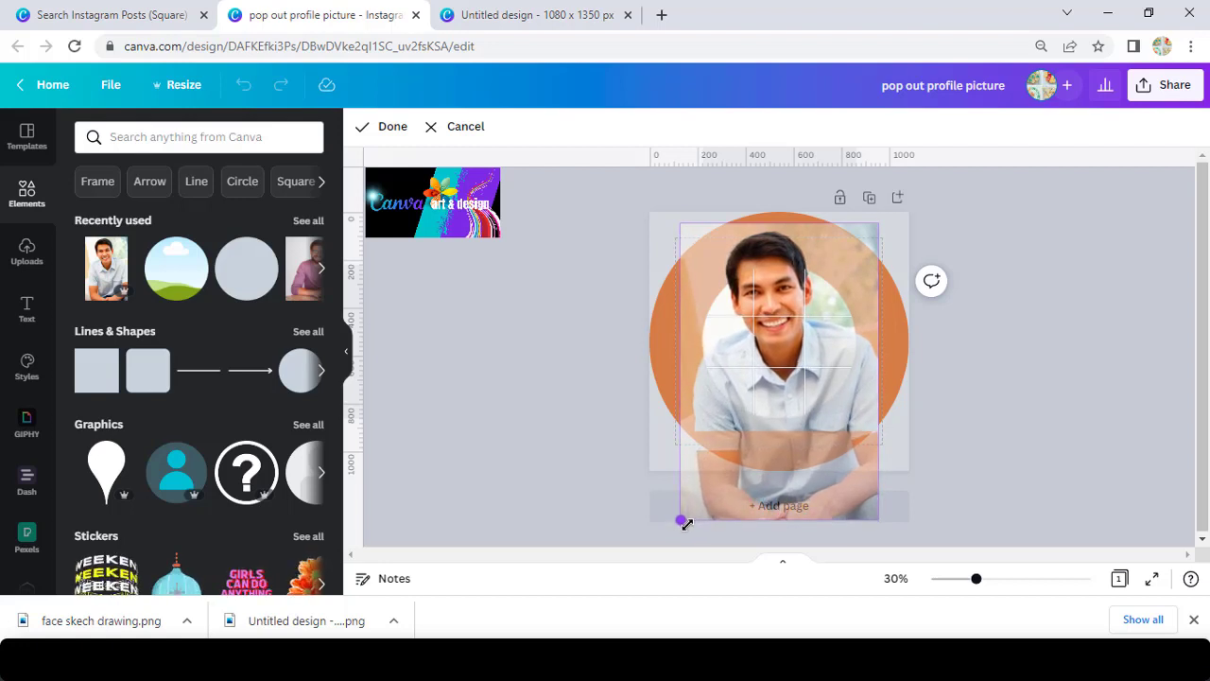
pyautogui.moveTo(788, 371); pyautogui.dragTo(788, 379)
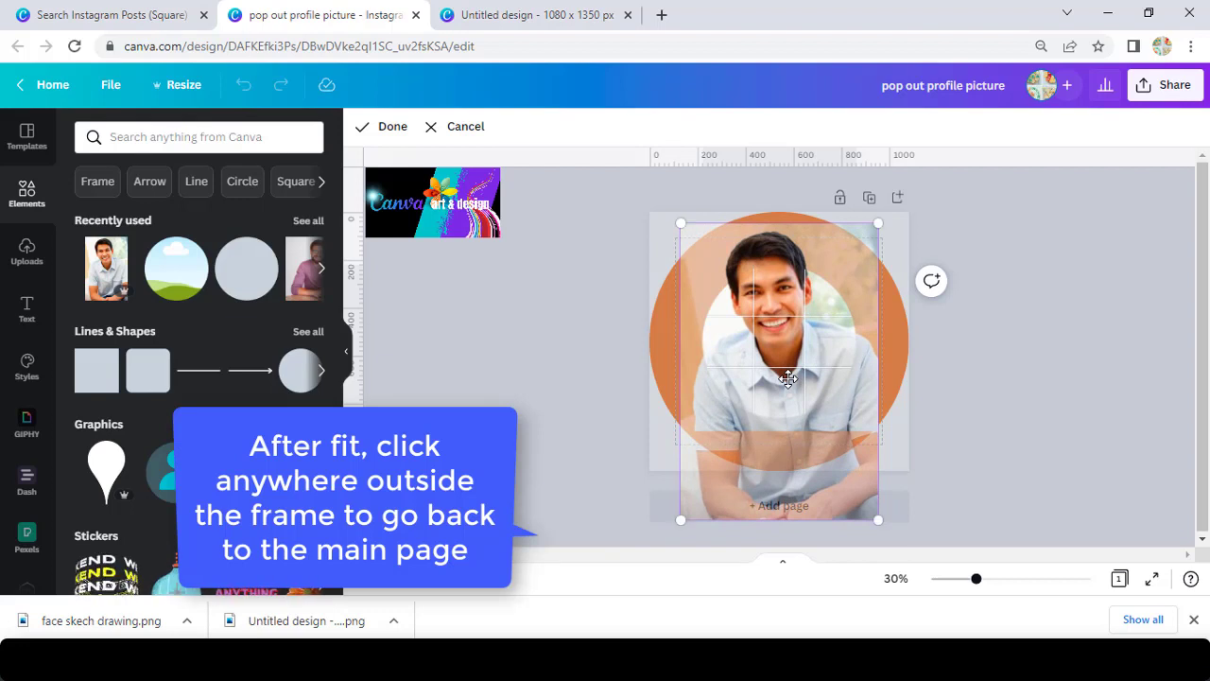
pyautogui.click(980, 401)
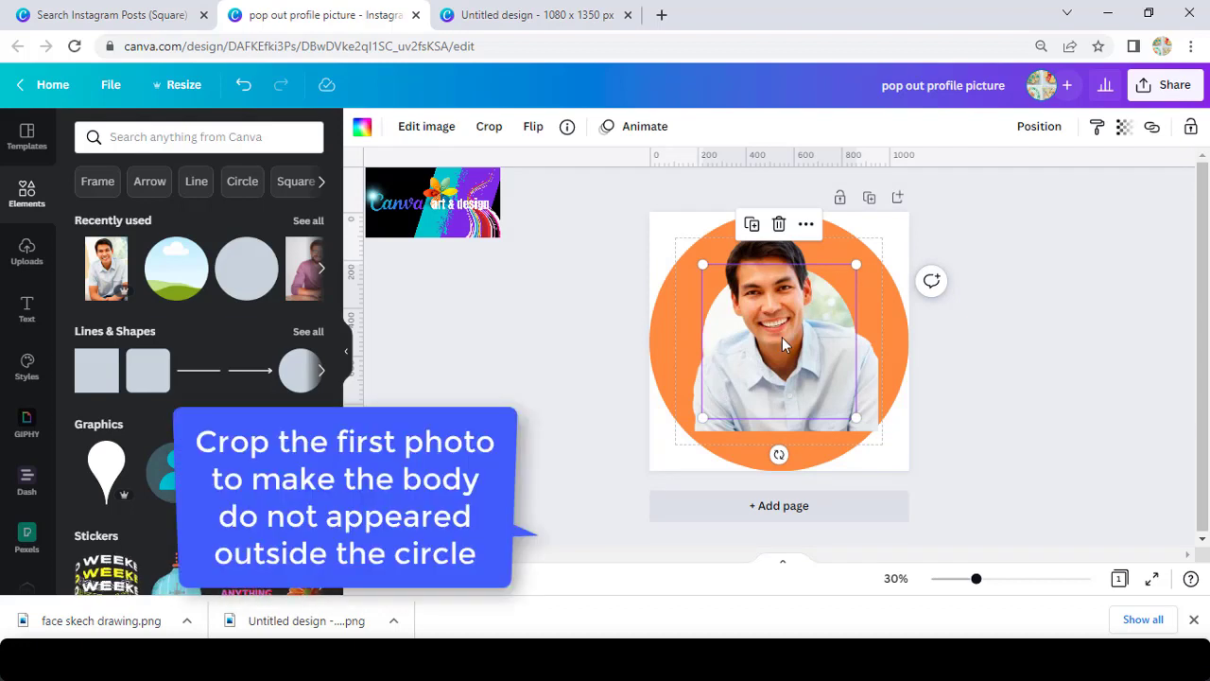
# Crop the cut-out's body and sides to about 482 × 585 so only his head shows above the frame.
pyautogui.click(869, 405)
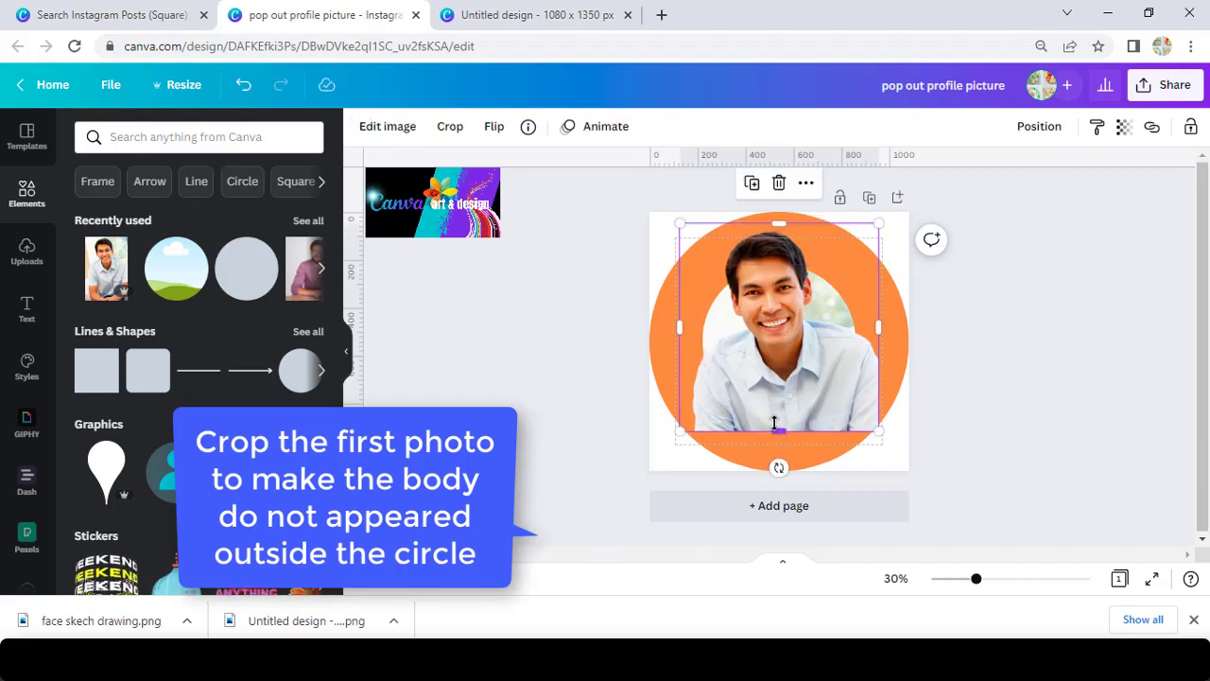
pyautogui.moveTo(774, 423); pyautogui.dragTo(777, 364)
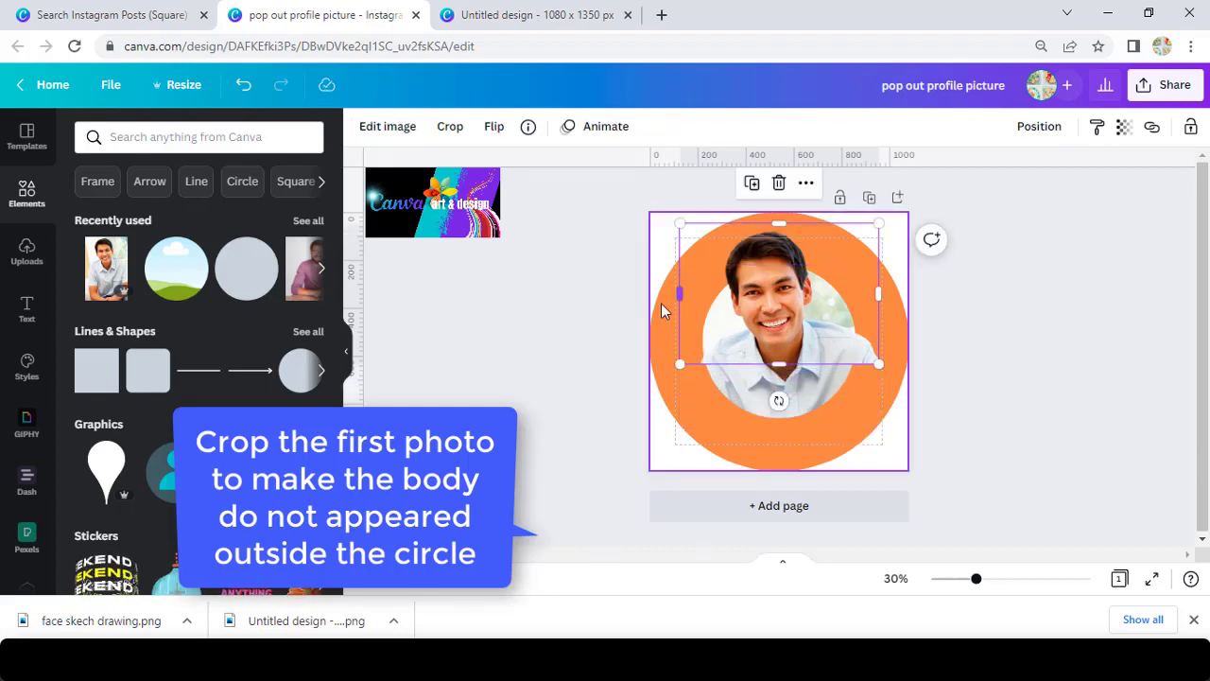
pyautogui.moveTo(679, 294); pyautogui.dragTo(720, 297)
pyautogui.moveTo(878, 294); pyautogui.dragTo(833, 295)
pyautogui.click(980, 357)
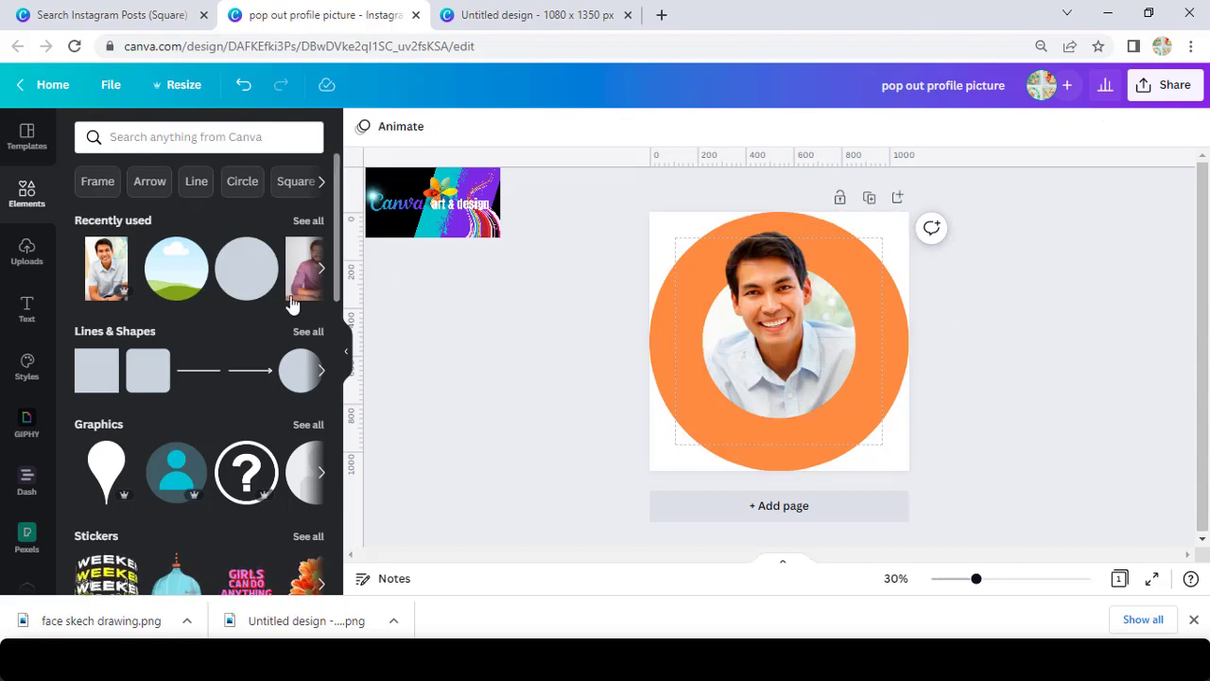
# Add a subheading text box reading 'Brand Strategist'.
pyautogui.click(26, 310)
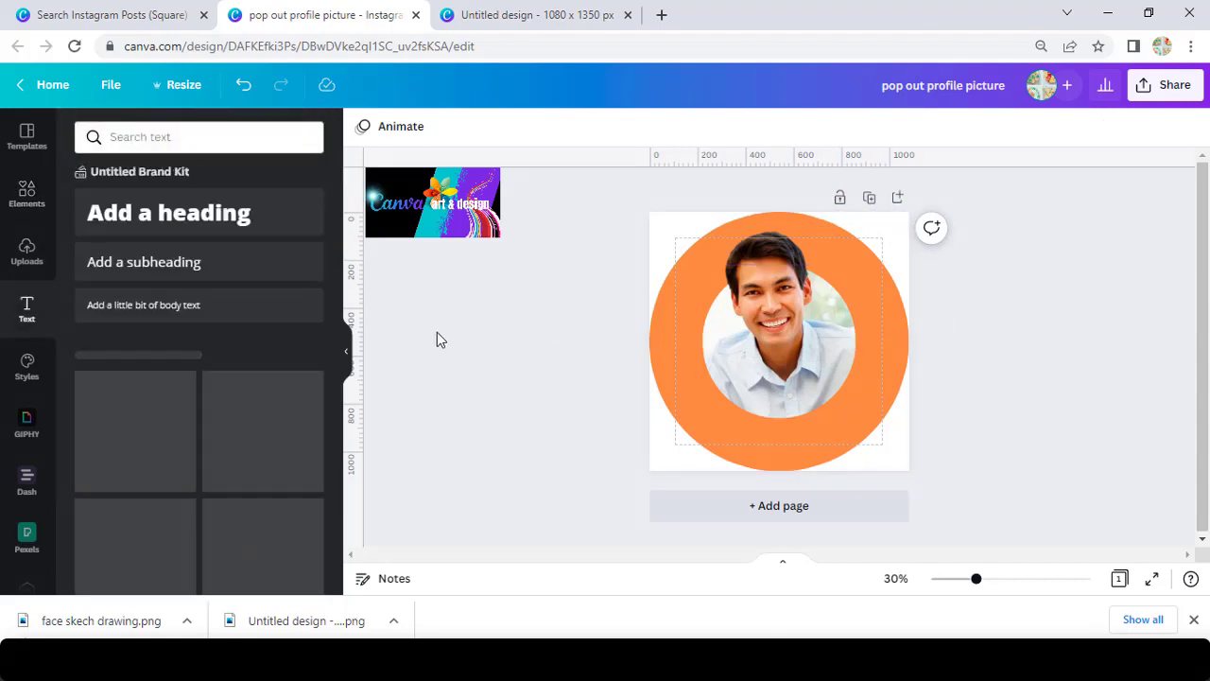
pyautogui.click(185, 263)
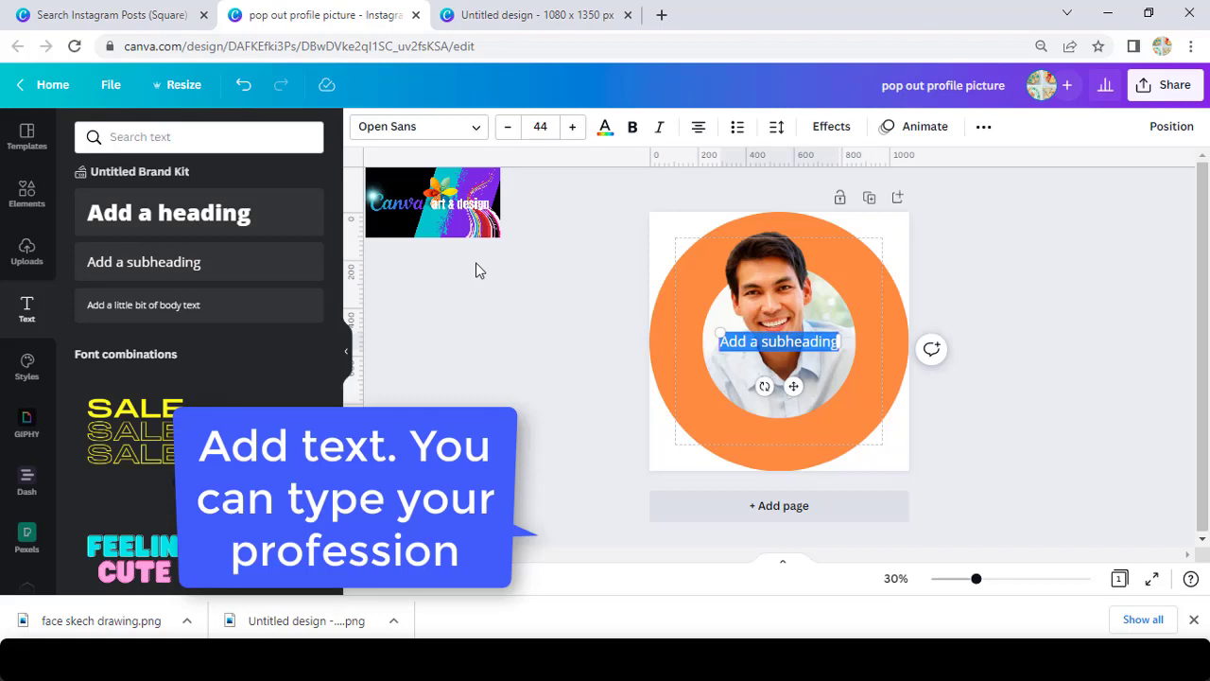
pyautogui.write('B')
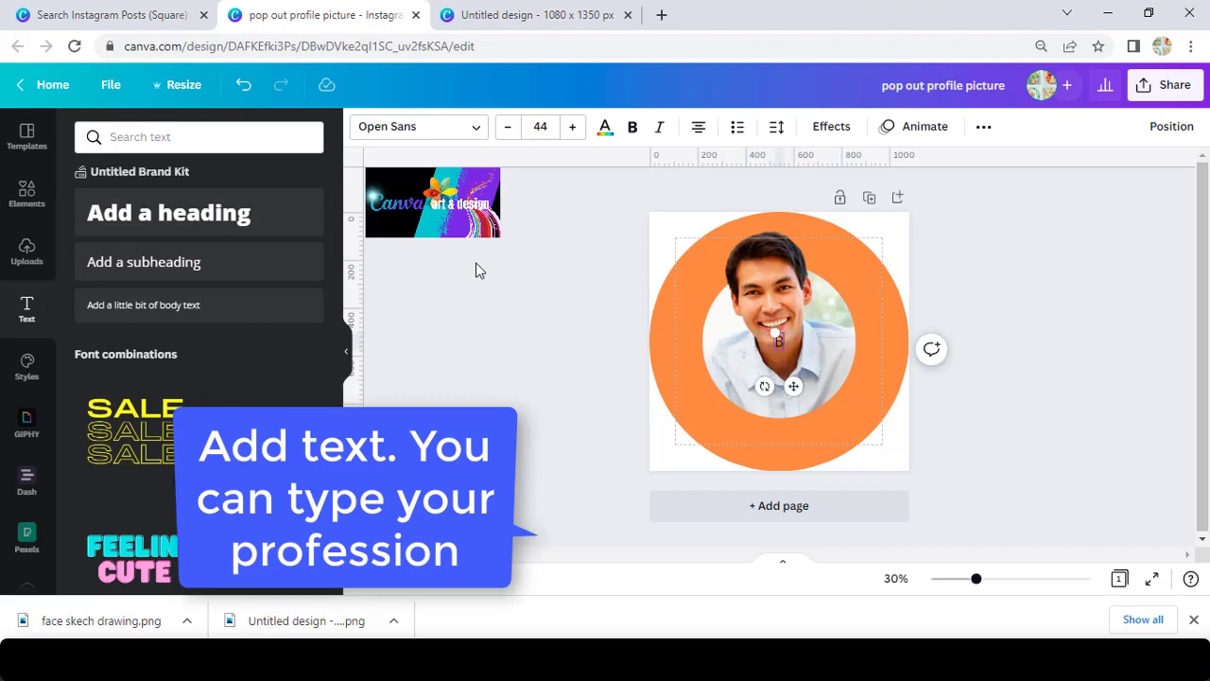
pyautogui.write('rand S')
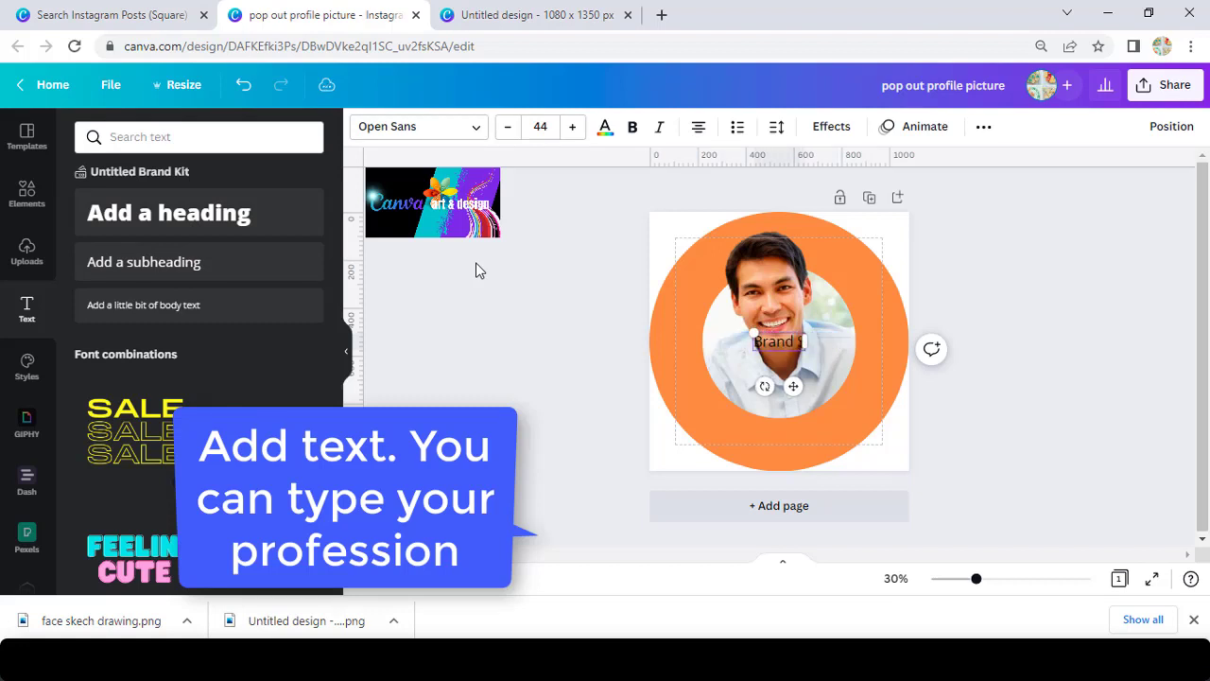
pyautogui.write('trategist')
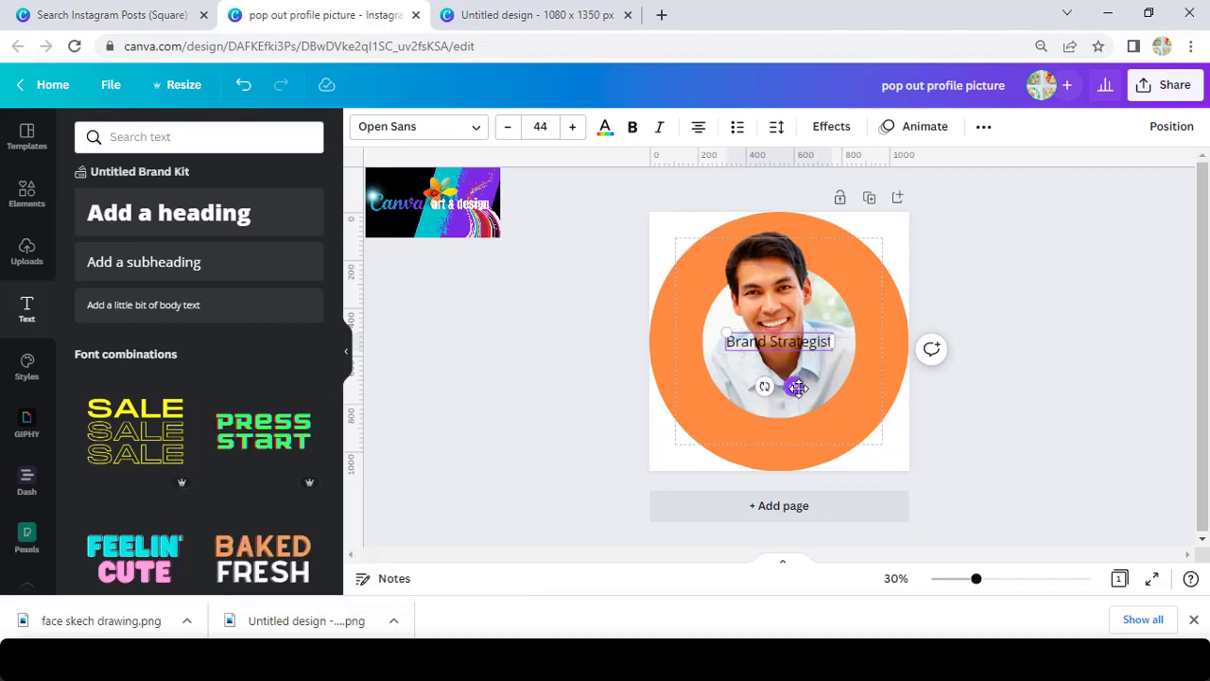
# Move the caption onto the lower orange ring, enlarge it to 67.2 and make it bold.
pyautogui.moveTo(793, 385); pyautogui.dragTo(792, 467)
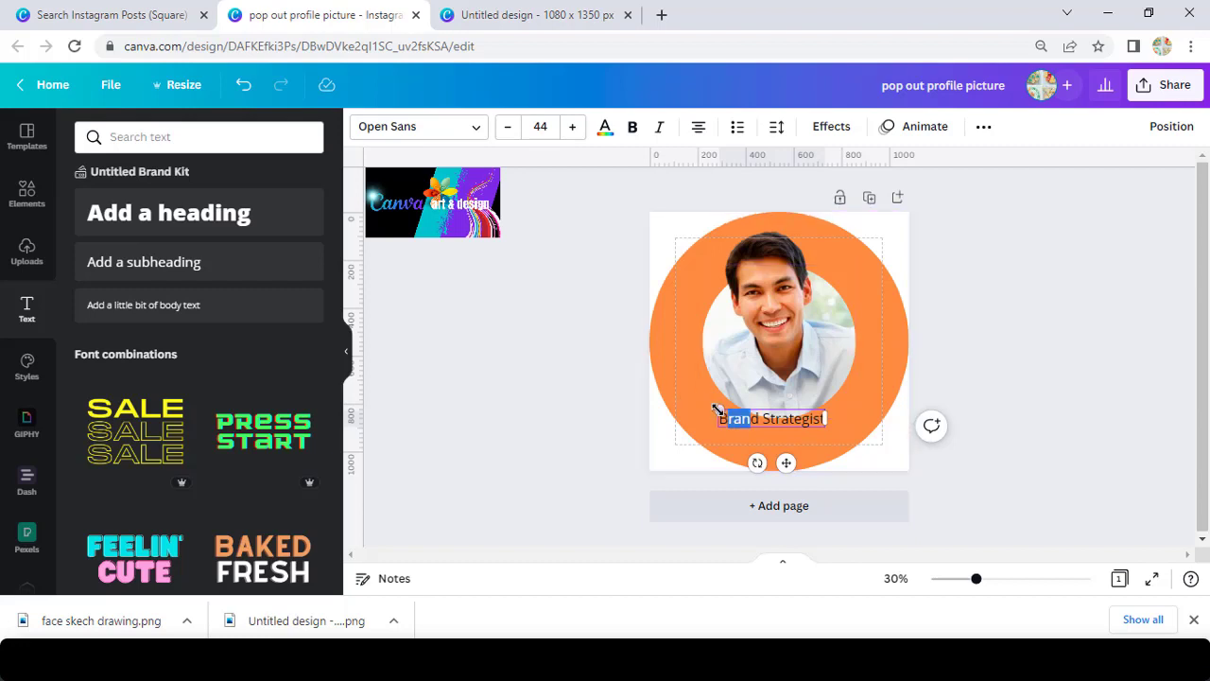
pyautogui.moveTo(717, 410); pyautogui.dragTo(660, 383)
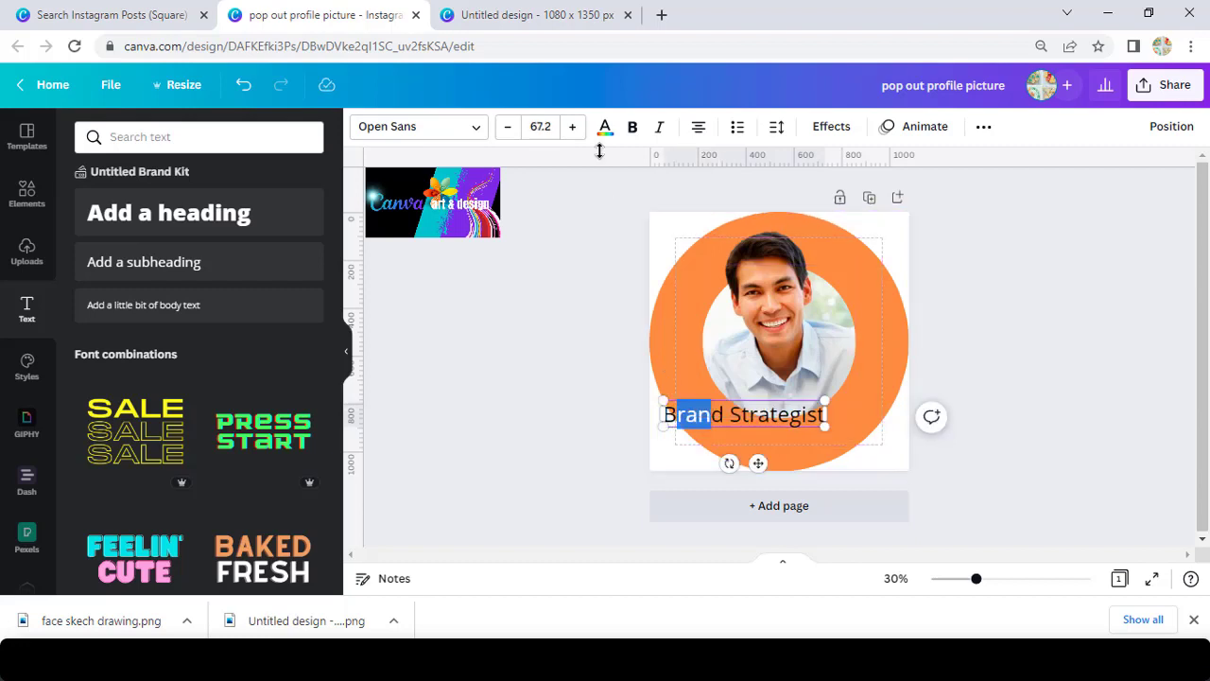
pyautogui.click(633, 129)
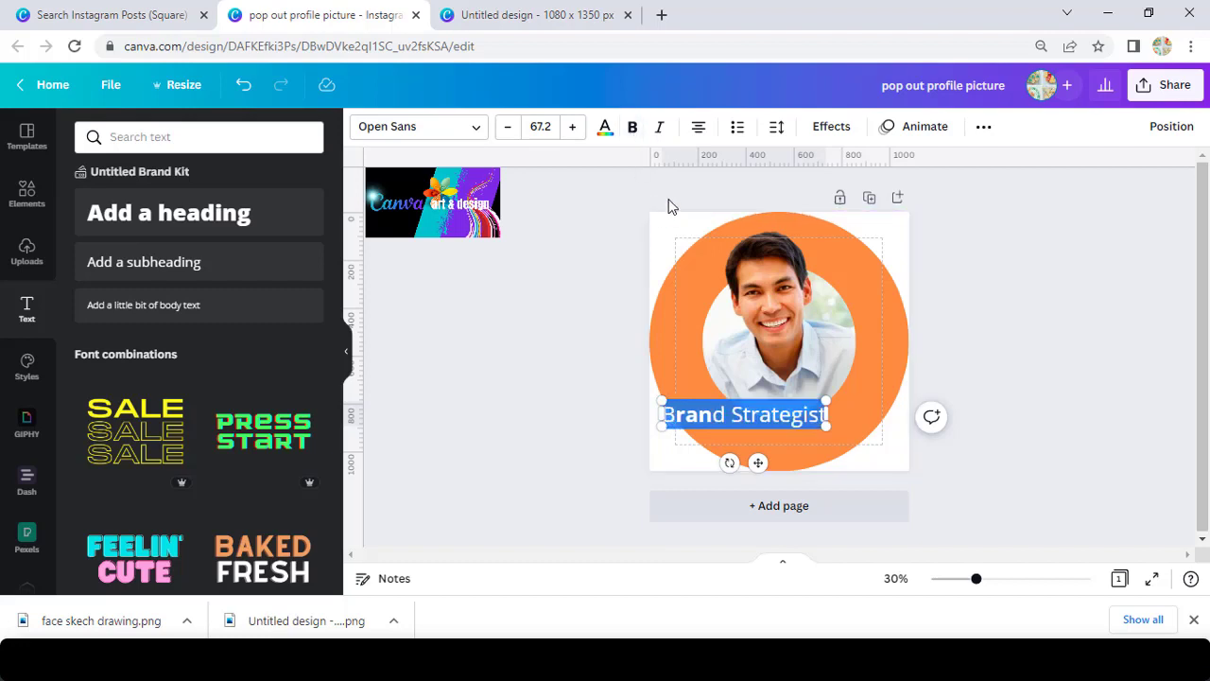
pyautogui.click(631, 129)
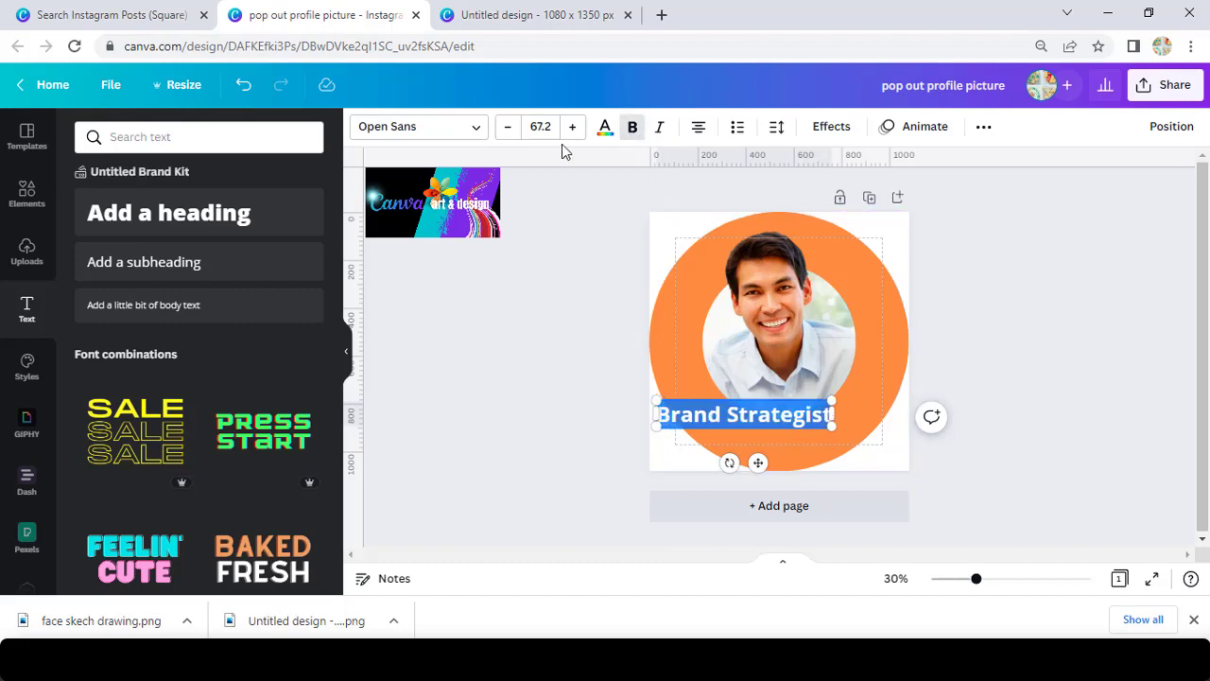
# Make the Brand Strategist text white and apply a Curve effect with a stronger arc.
pyautogui.click(604, 131)
pyautogui.click(220, 210)
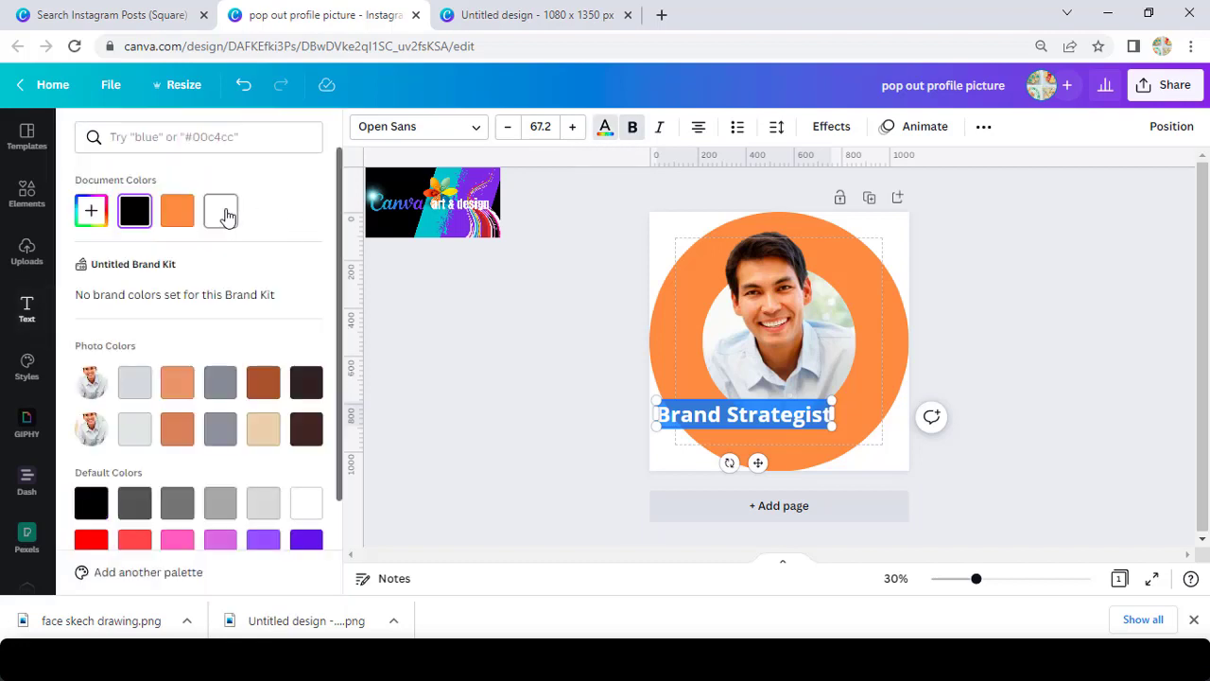
pyautogui.click(832, 127)
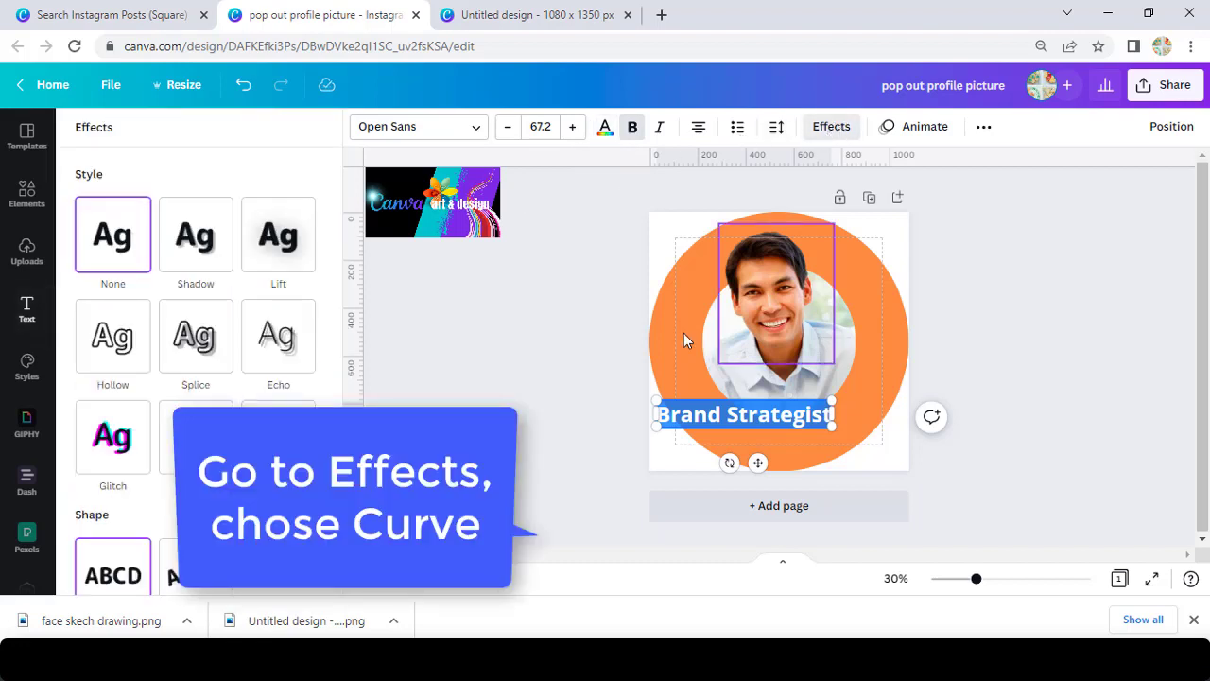
pyautogui.click(200, 584)
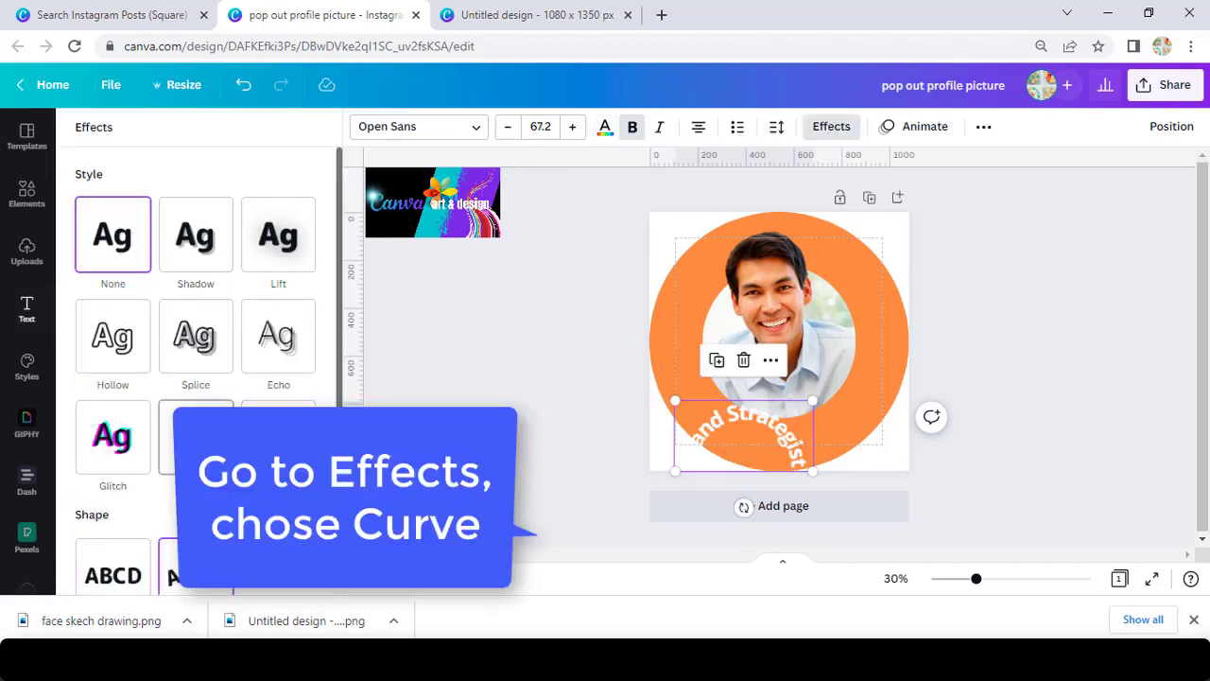
pyautogui.scroll(-2, 208, 368)
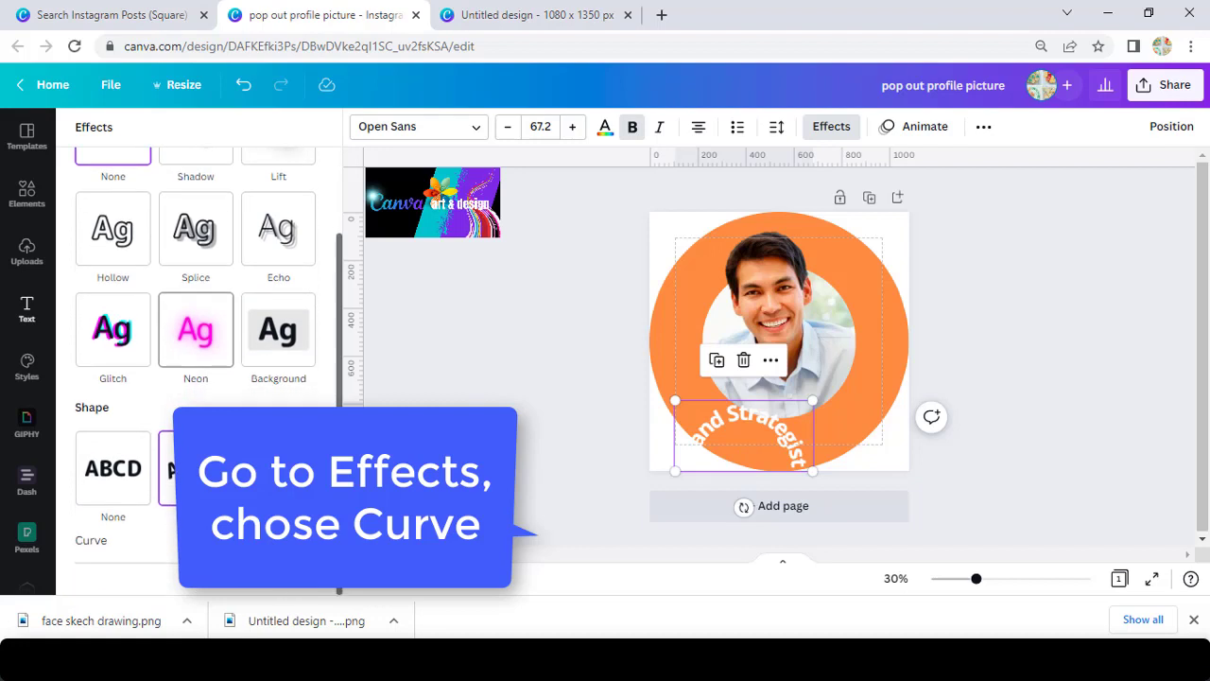
pyautogui.click(153, 562)
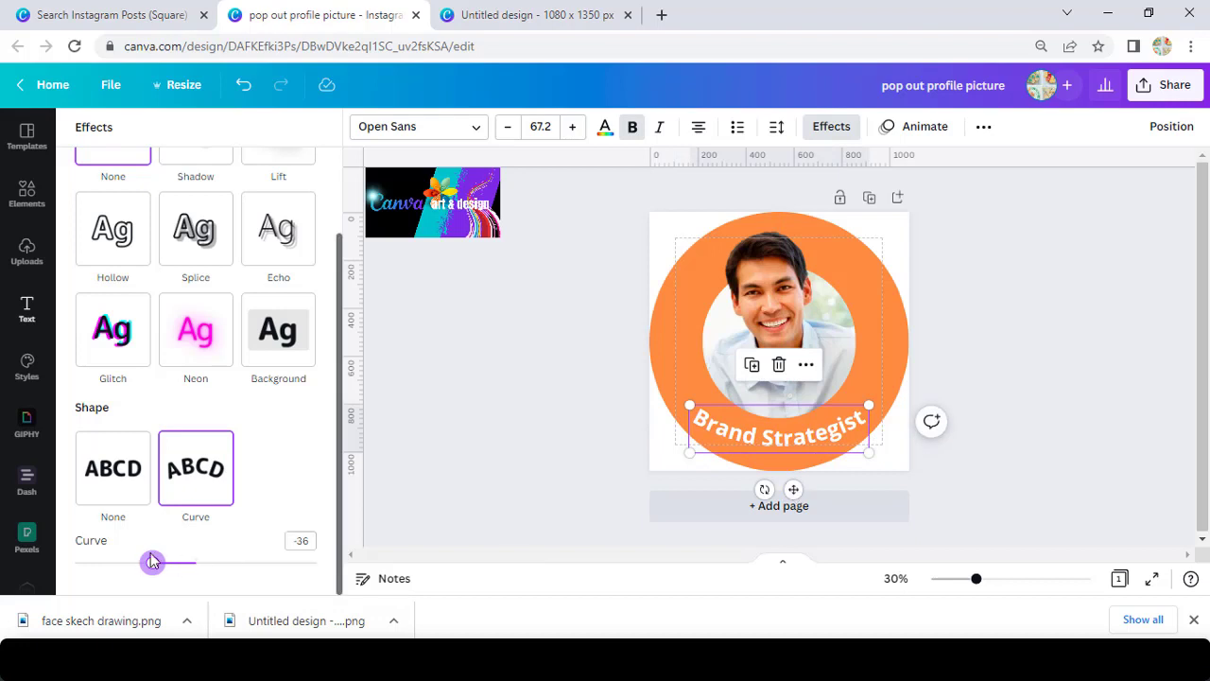
pyautogui.moveTo(154, 564); pyautogui.dragTo(127, 562)
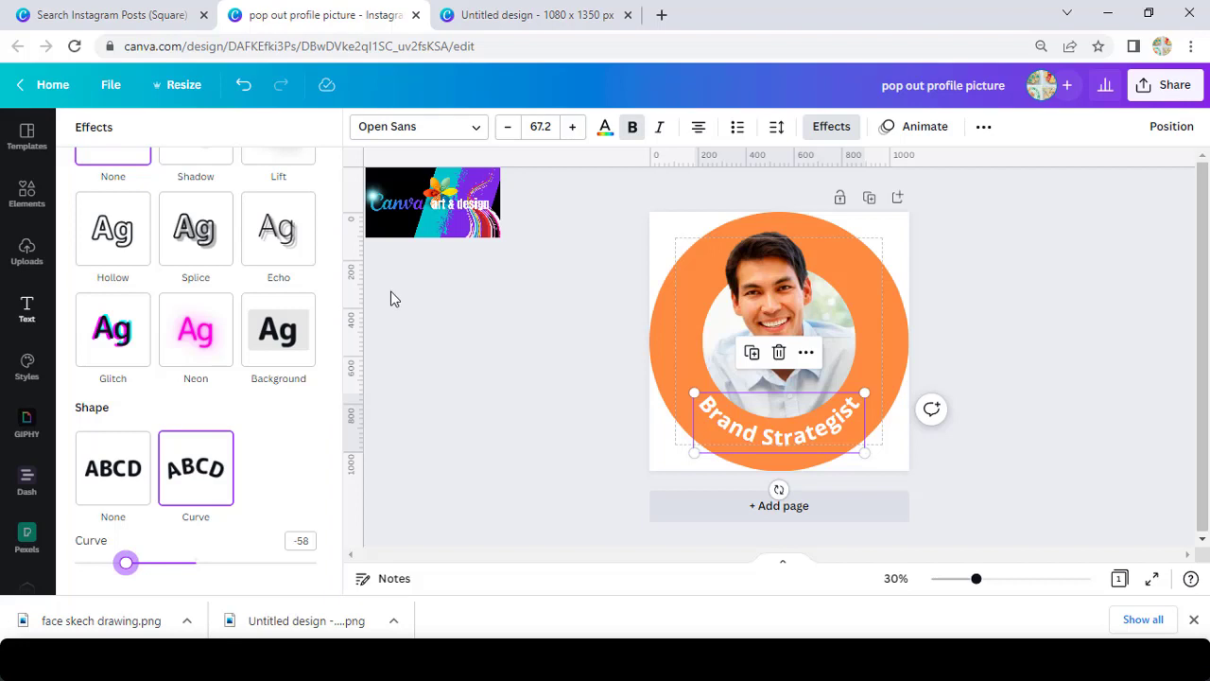
# Raise the font size to 95.2, set the curve to -73 and centre it at the bottom.
pyautogui.click(572, 126)
pyautogui.click(571, 125)
pyautogui.click(572, 125)
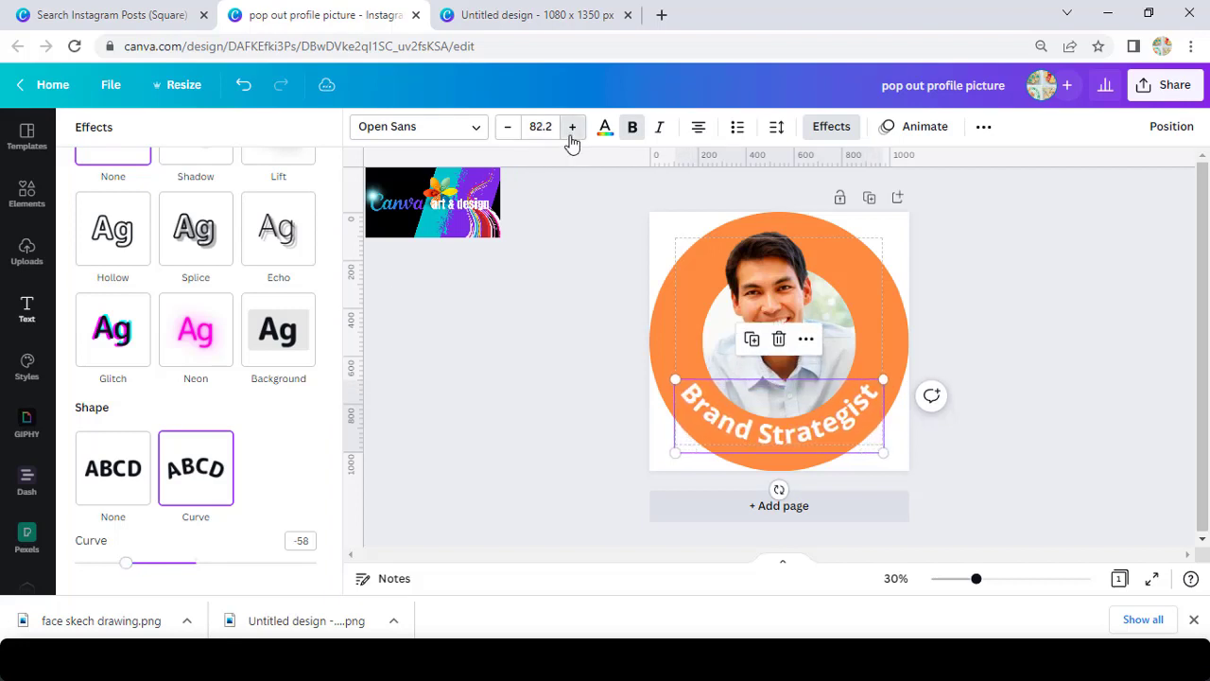
pyautogui.click(571, 126)
pyautogui.click(572, 126)
pyautogui.click(572, 125)
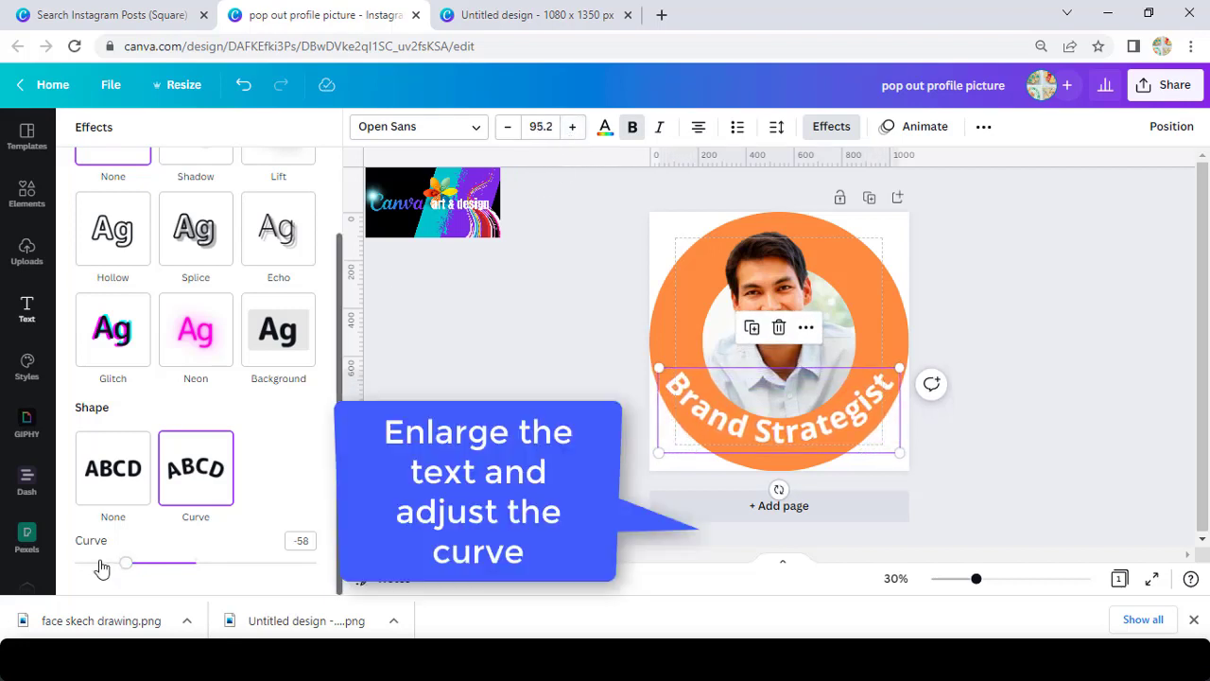
pyautogui.moveTo(124, 563); pyautogui.dragTo(110, 570)
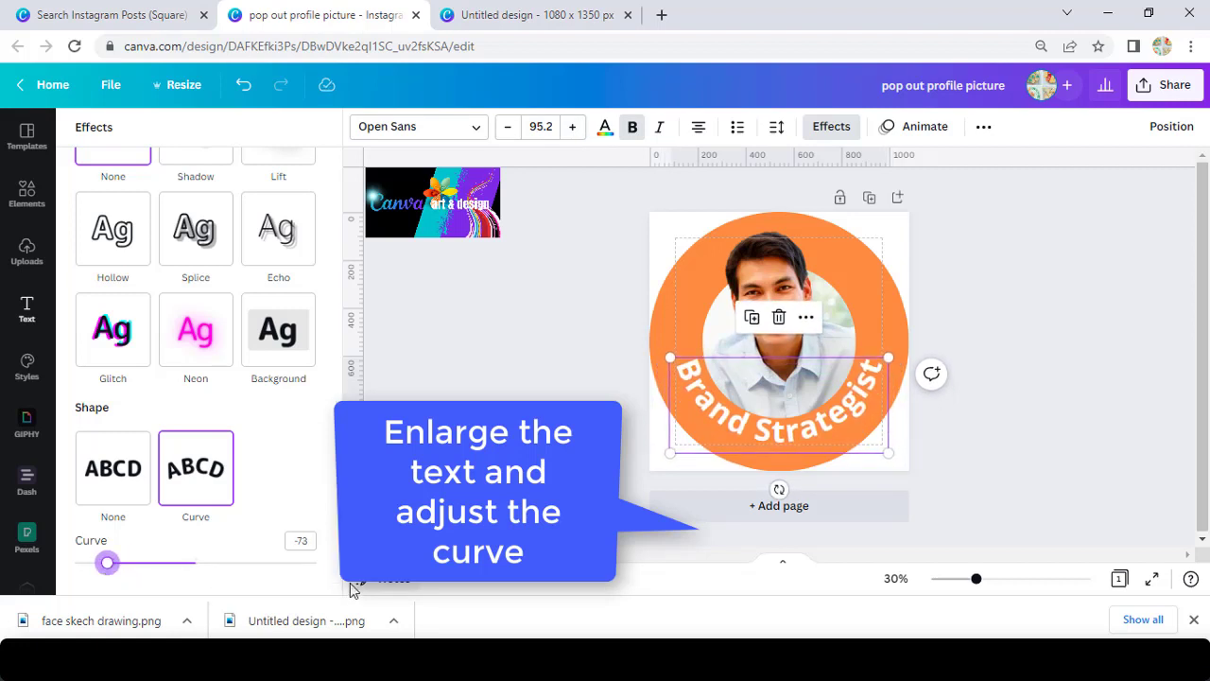
pyautogui.moveTo(787, 431); pyautogui.dragTo(787, 436)
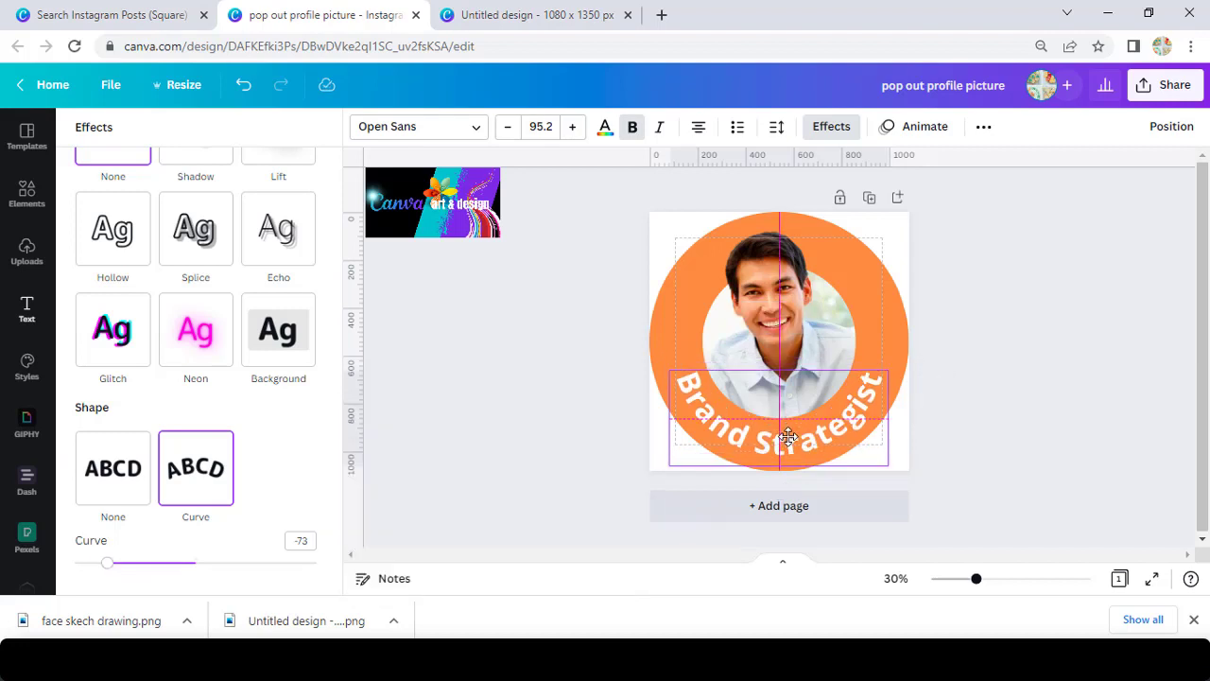
pyautogui.moveTo(787, 435); pyautogui.dragTo(787, 435)
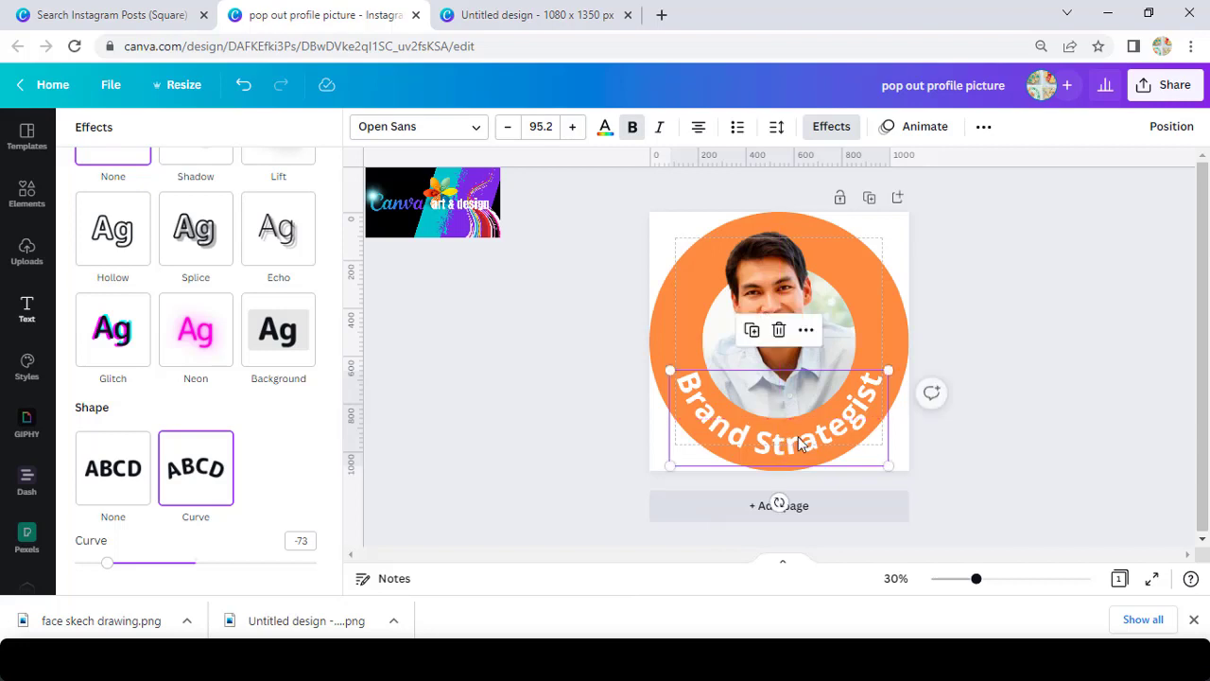
pyautogui.press('Escape')
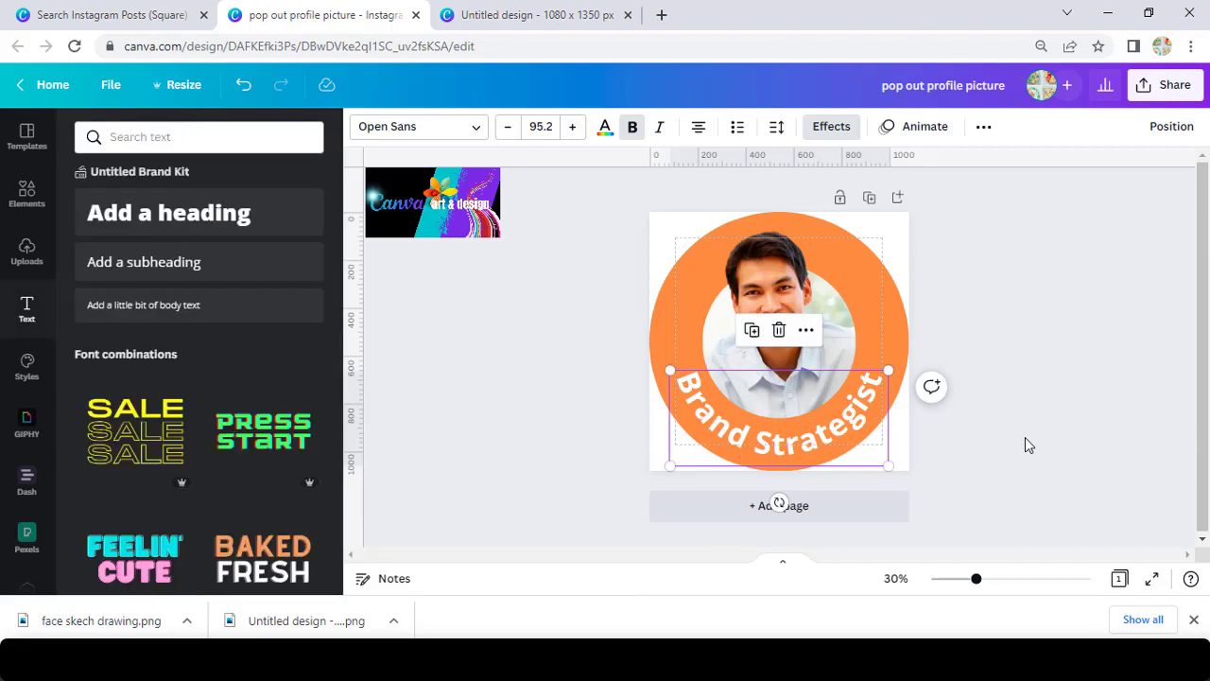
# Duplicate the curved Brand Strategist text and move the copy up over the photo.
pyautogui.click(1024, 436)
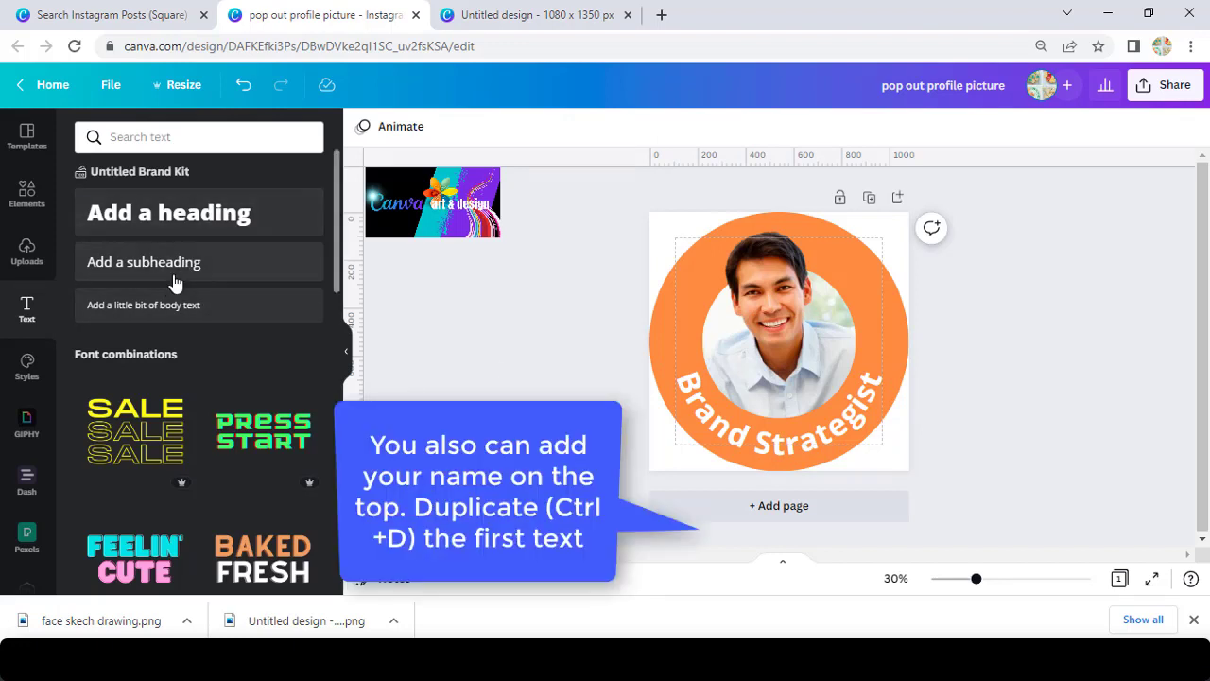
pyautogui.click(742, 431)
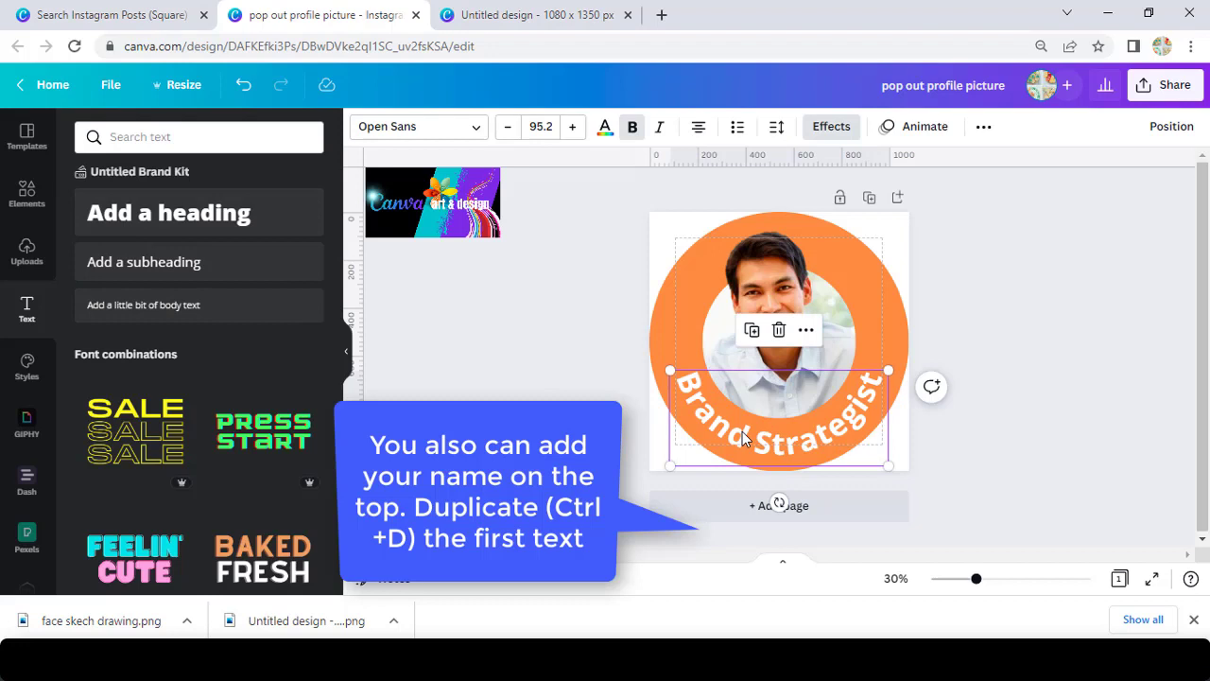
pyautogui.hotkey('ctrl', 'd')
pyautogui.moveTo(742, 431); pyautogui.dragTo(728, 334)
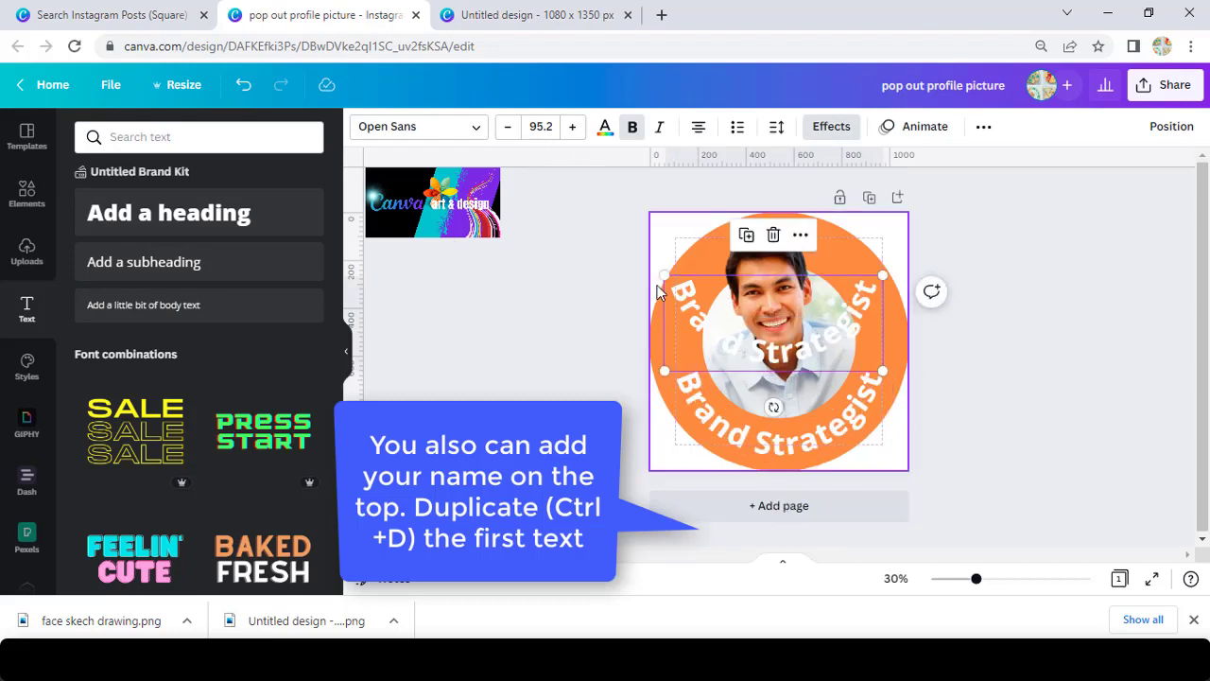
# Replace the copy's wording with the person's name.
pyautogui.doubleClick(693, 302)
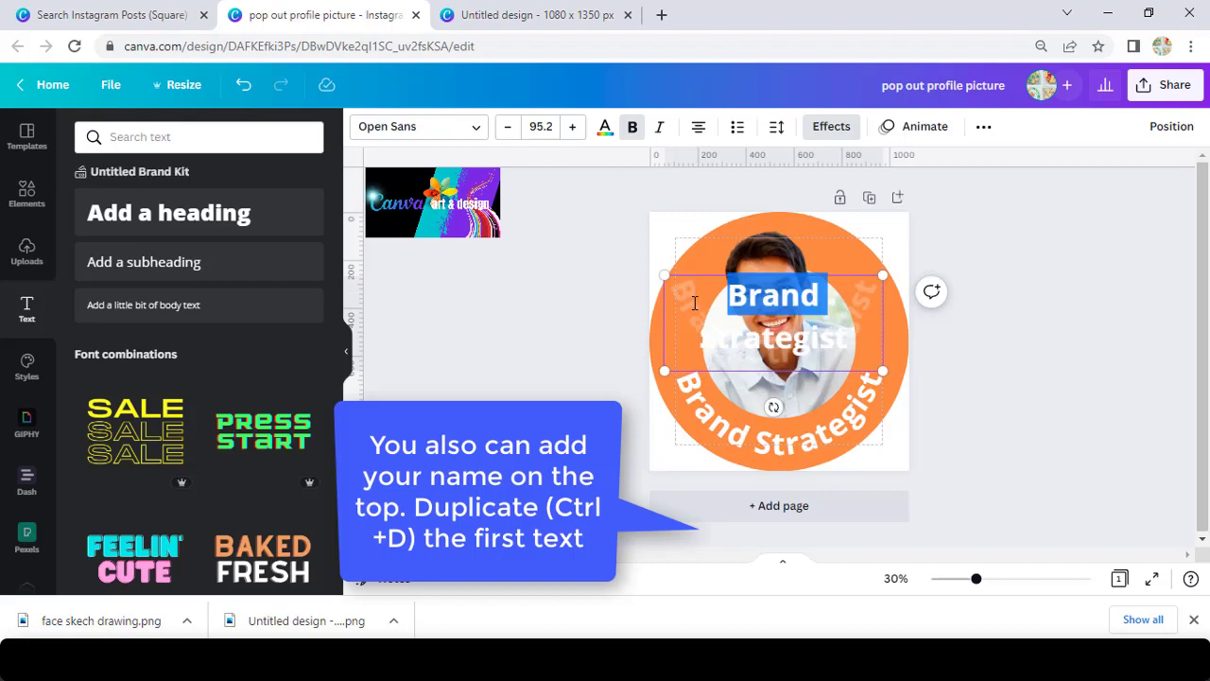
pyautogui.hotkey('ctrl', 'a')
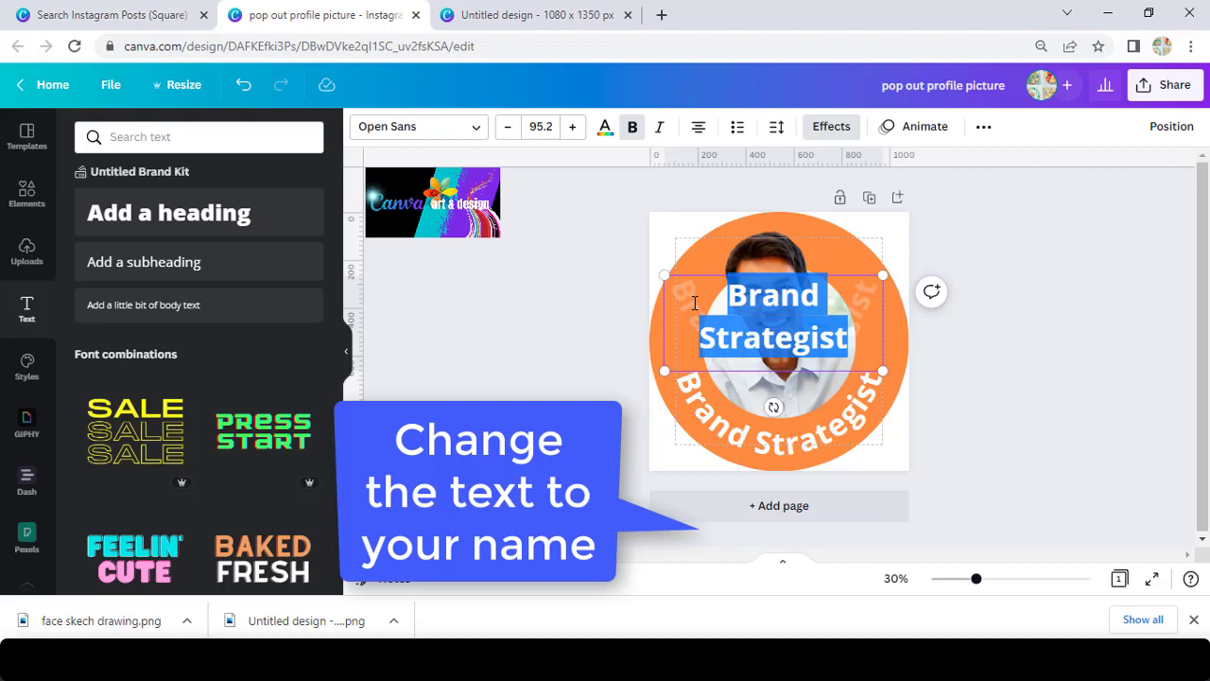
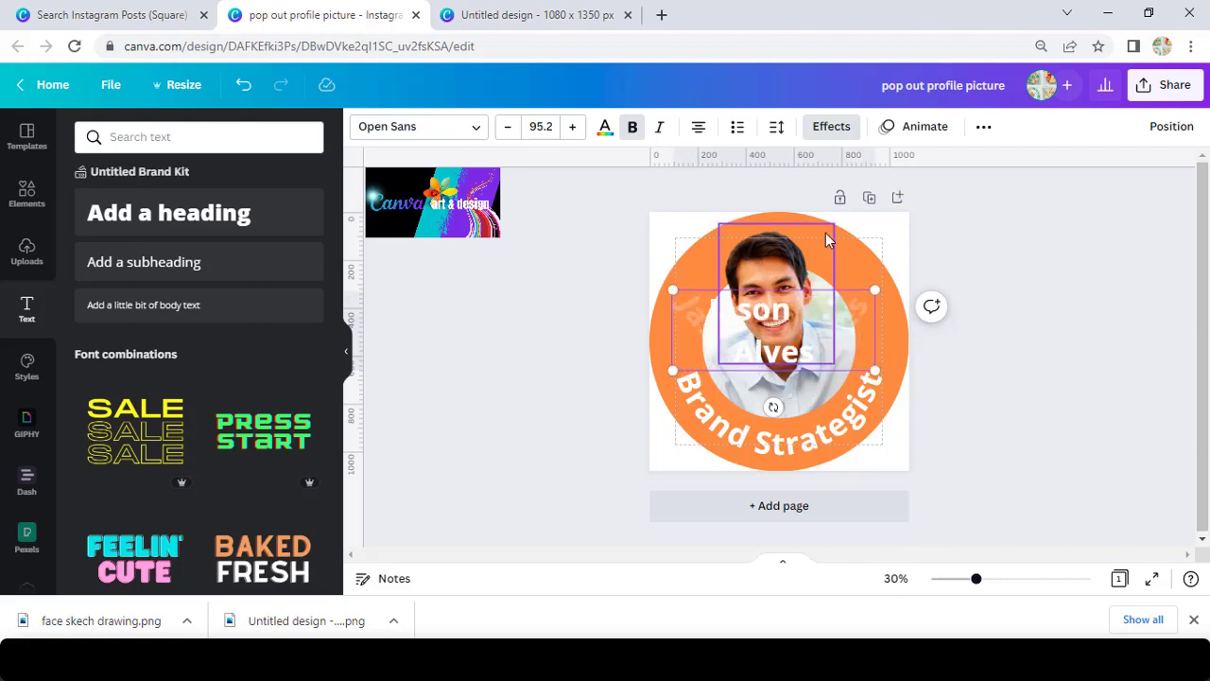
# Apply a Curve effect of 77 to the name and move it to the top of the ring.
pyautogui.click(829, 126)
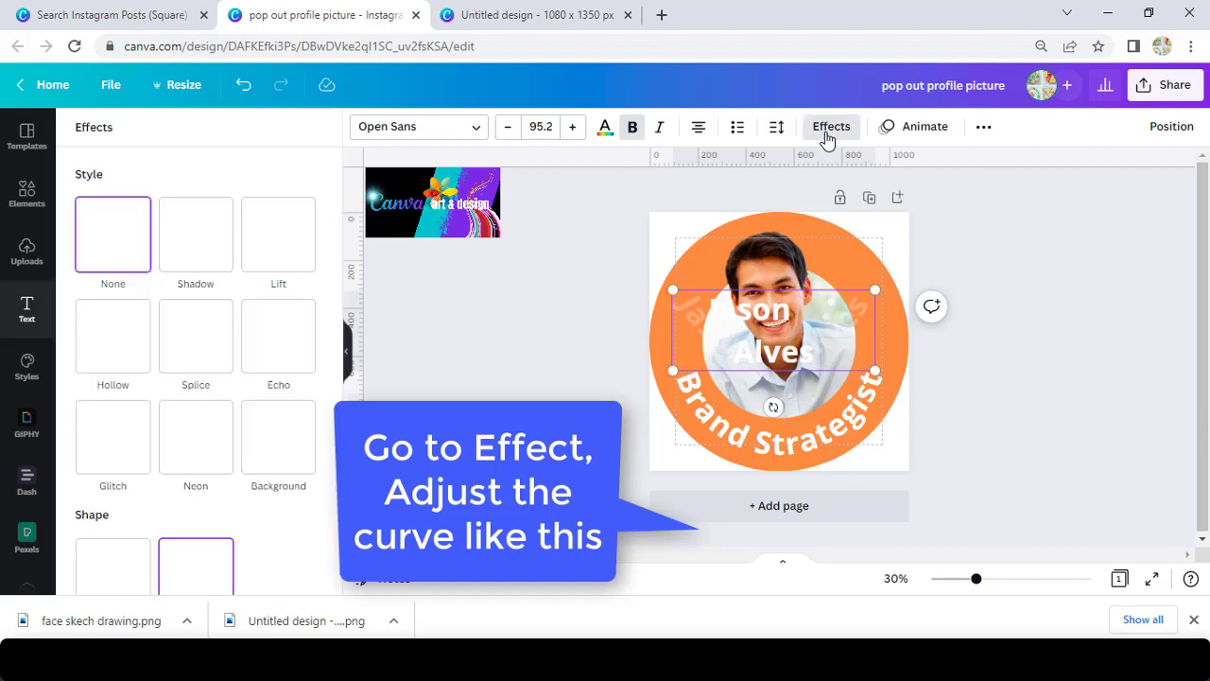
pyautogui.click(212, 564)
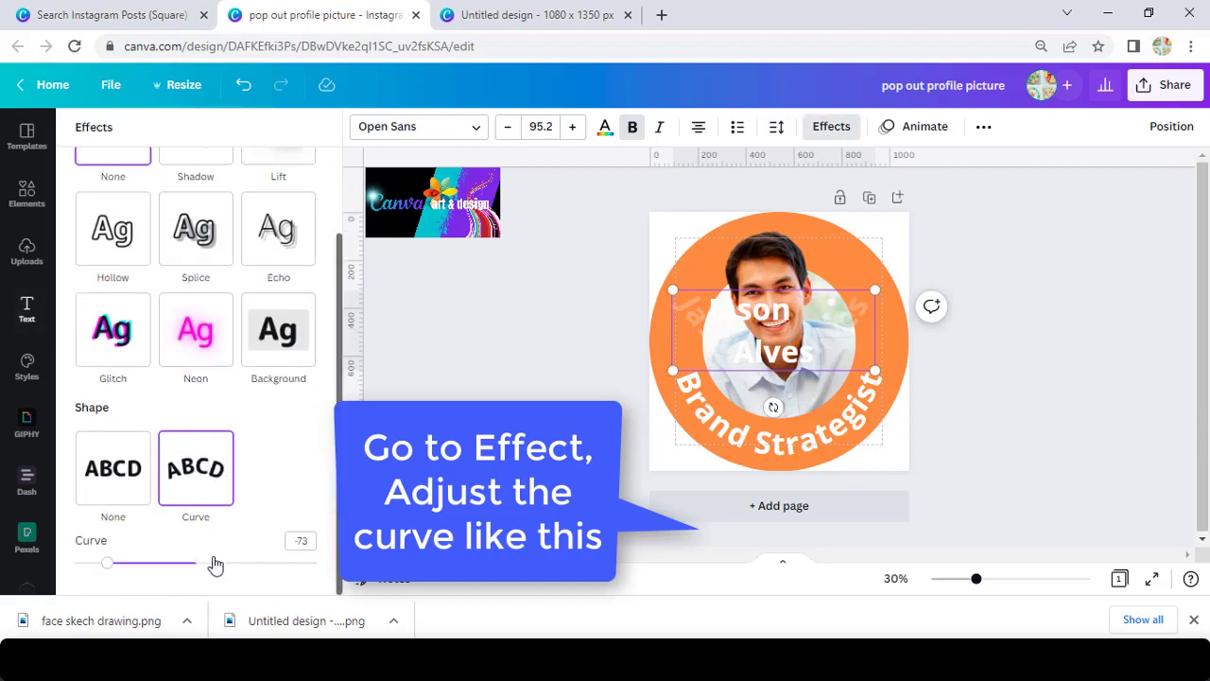
pyautogui.click(246, 564)
pyautogui.moveTo(251, 570); pyautogui.dragTo(289, 579)
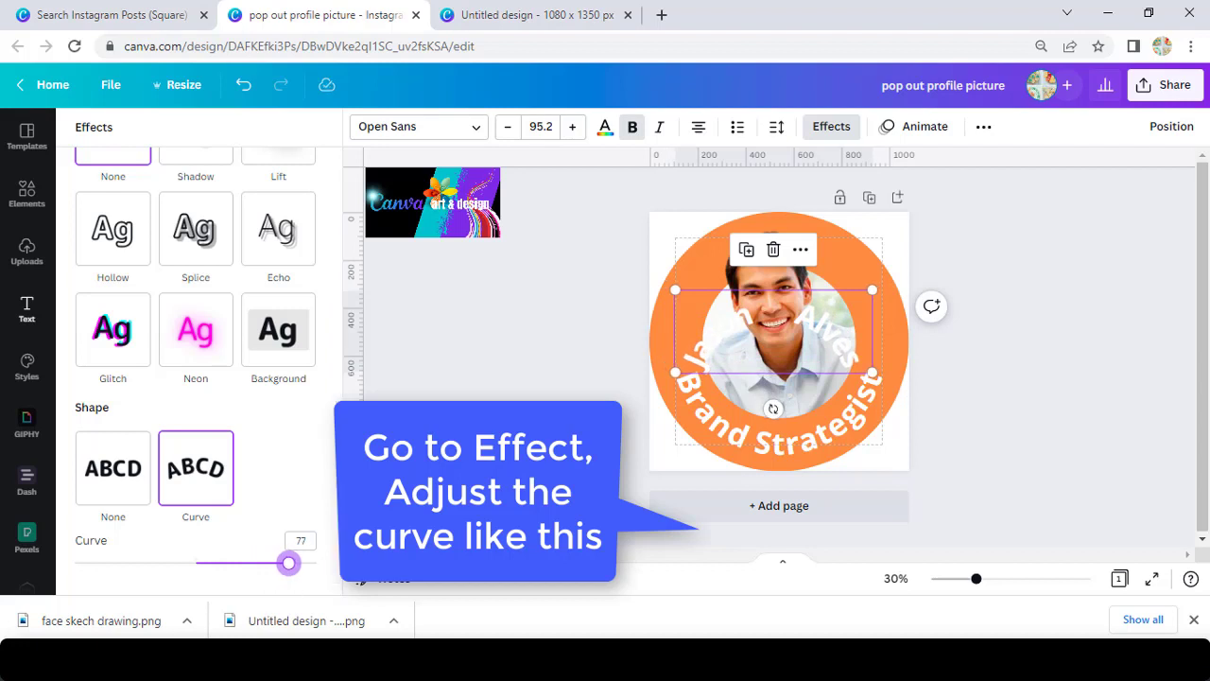
pyautogui.moveTo(838, 335); pyautogui.dragTo(842, 257)
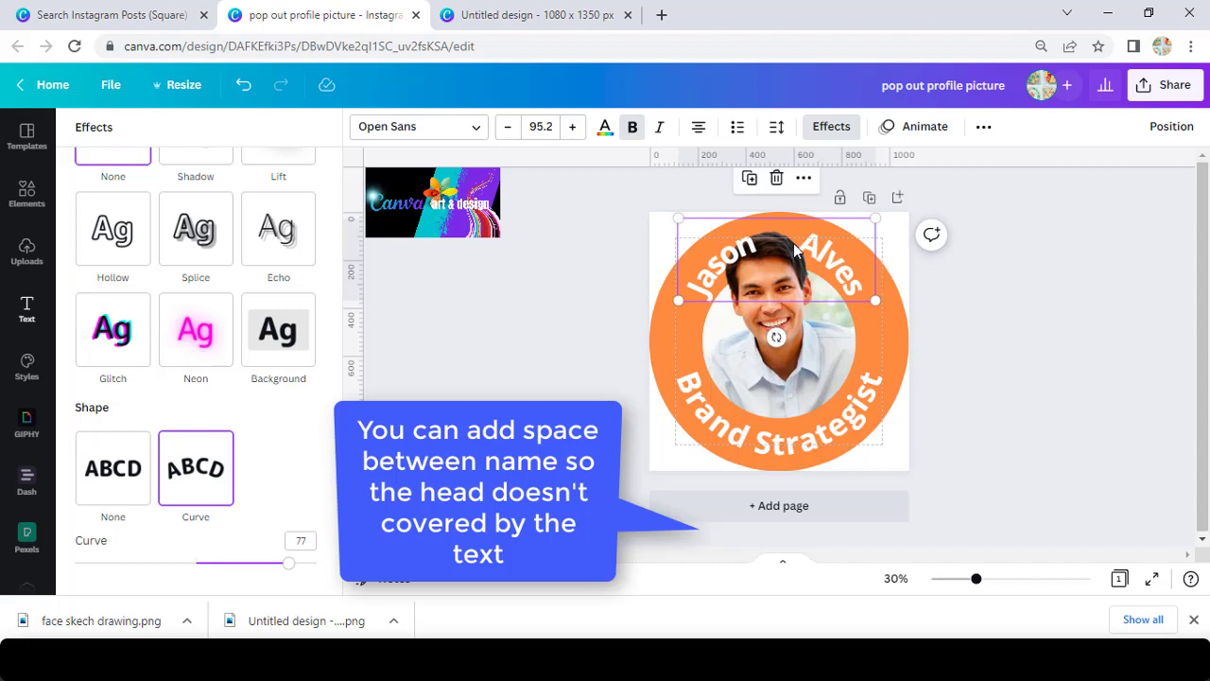
# Remove bold from the name and add spaces between first and last name around the head.
pyautogui.click(633, 127)
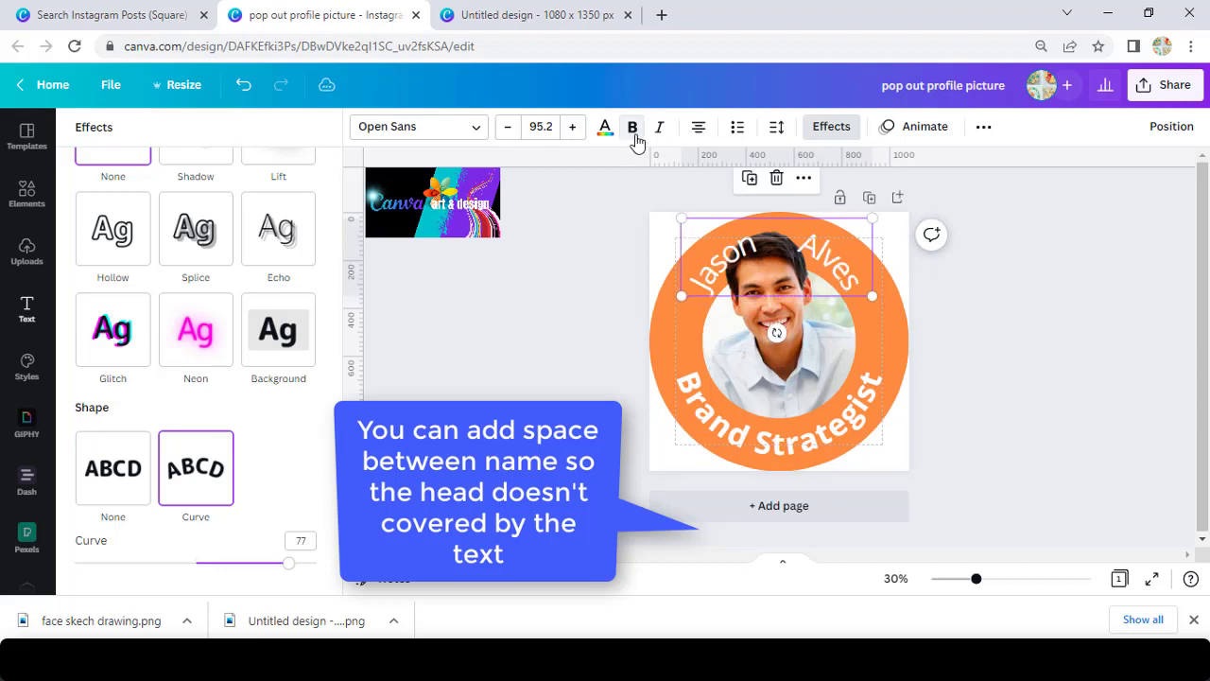
pyautogui.doubleClick(794, 244)
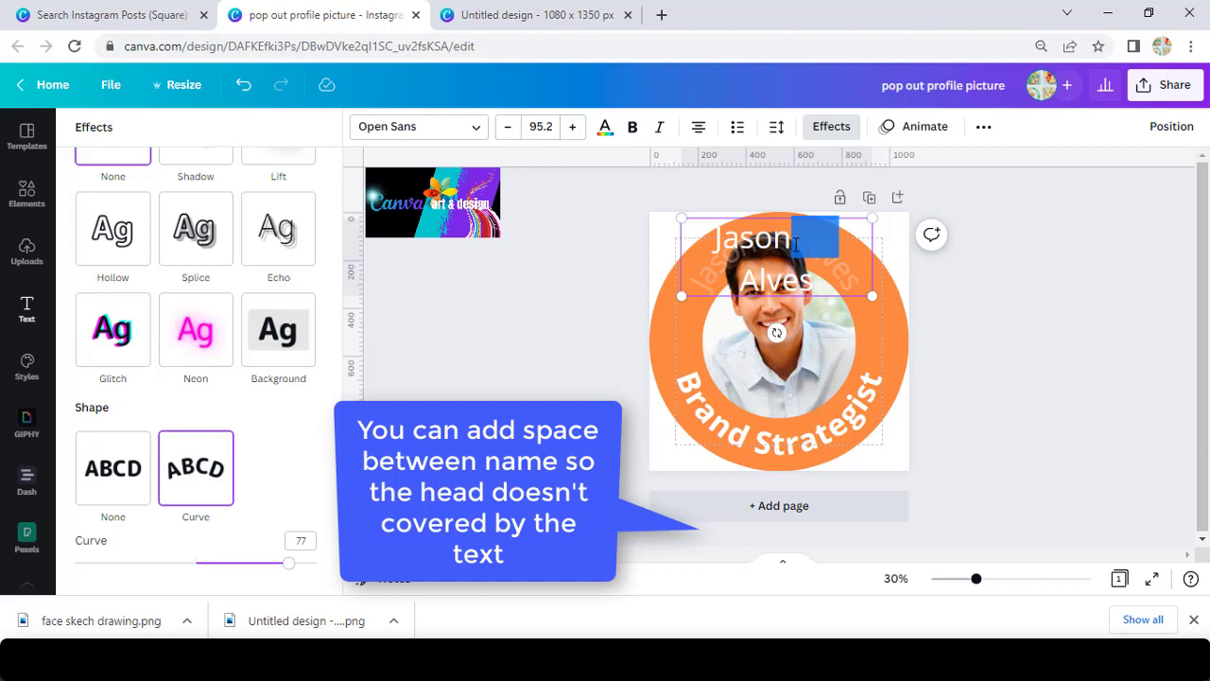
pyautogui.click(794, 244)
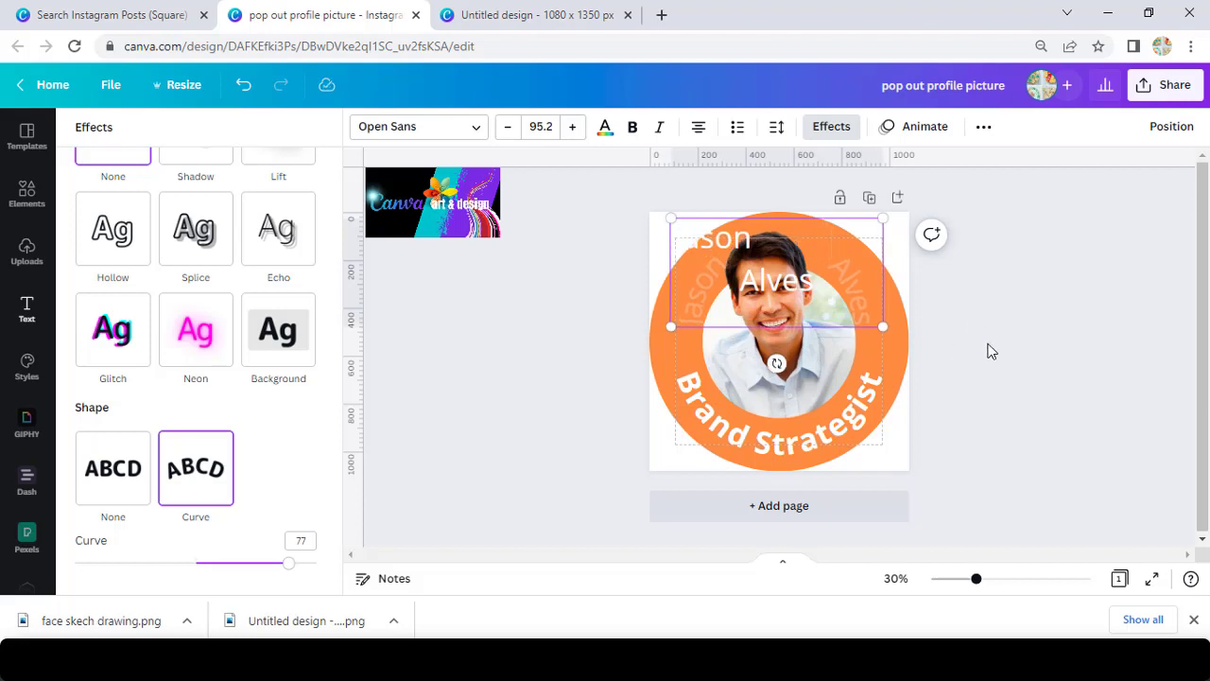
pyautogui.press('Escape')
pyautogui.click(953, 339)
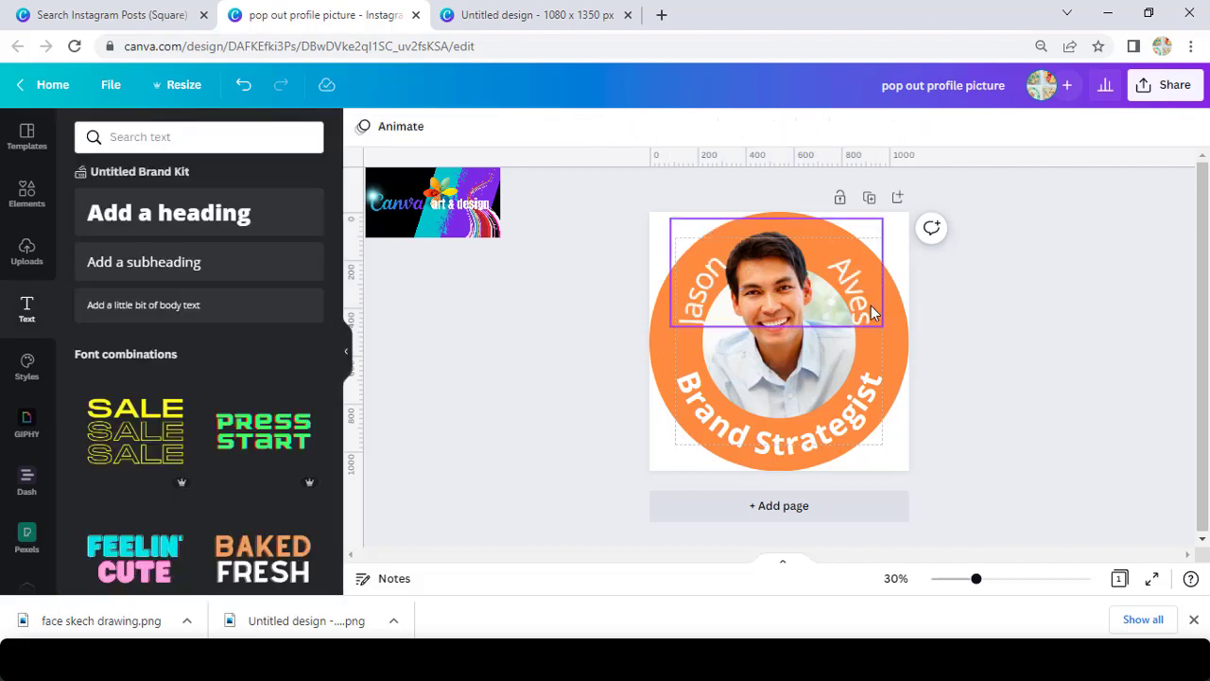
# Lower the name's Curve effect to 68 for a slightly flatter arc.
pyautogui.click(711, 268)
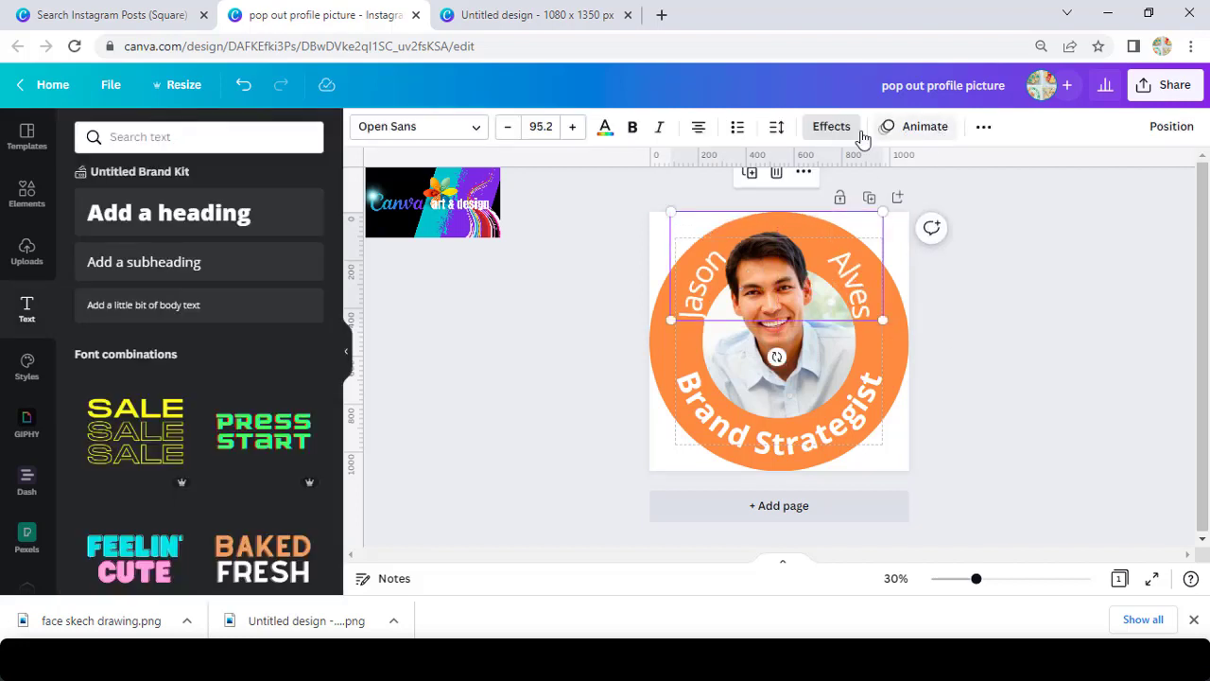
pyautogui.click(829, 129)
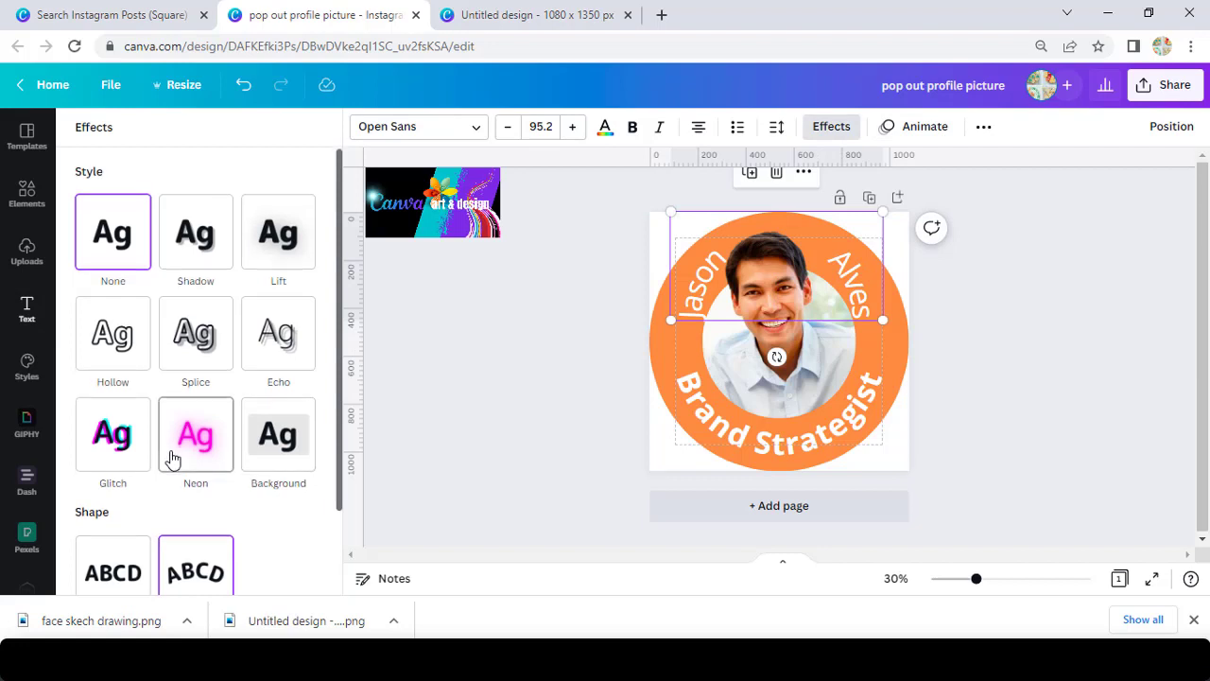
pyautogui.scroll(-1, 168, 460)
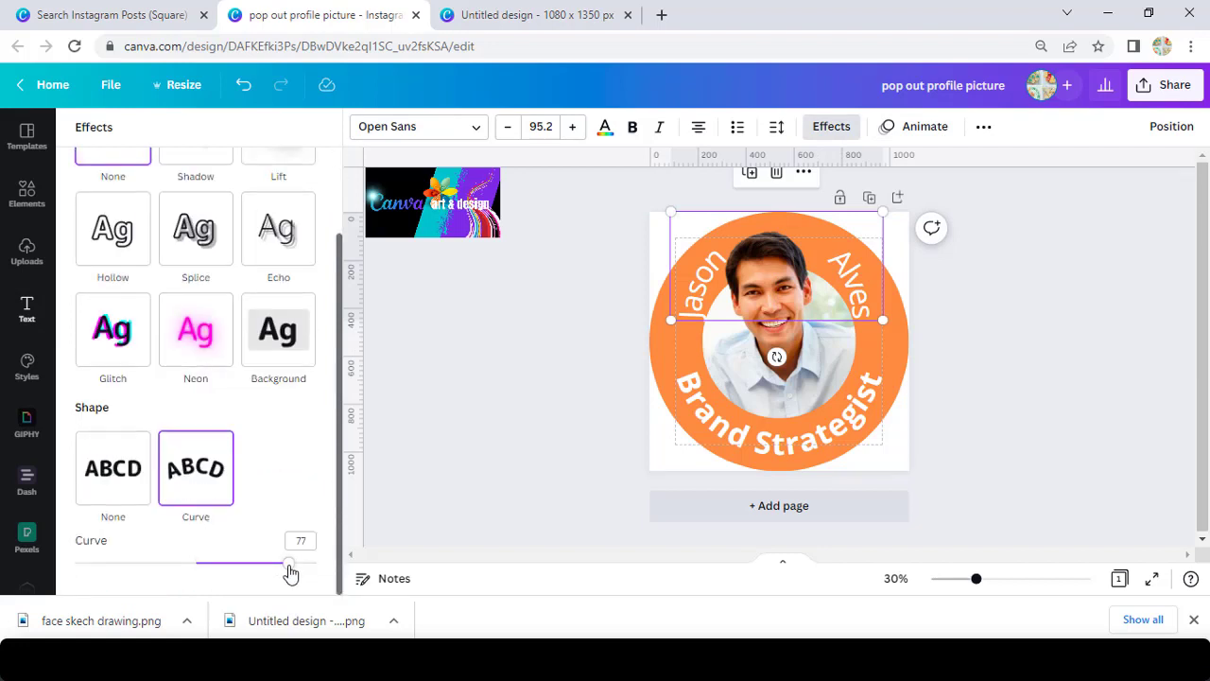
pyautogui.moveTo(289, 571); pyautogui.dragTo(278, 567)
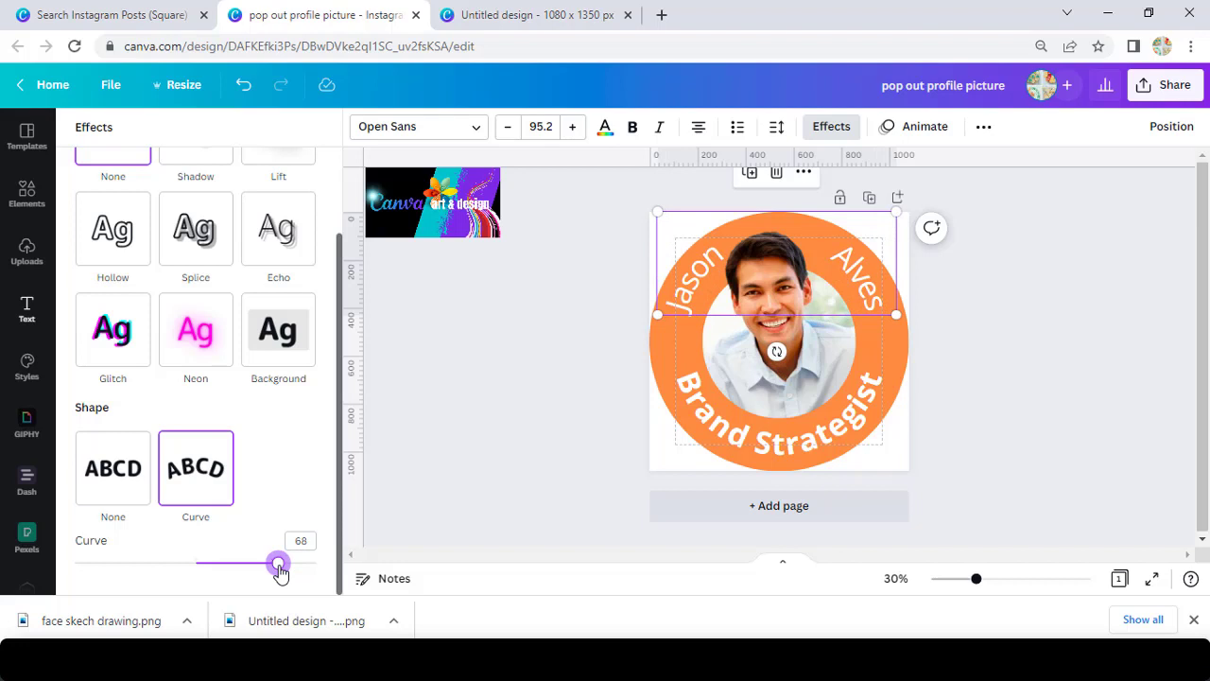
# Retype the surname in capitals and switch the first name to uppercase.
pyautogui.doubleClick(700, 282)
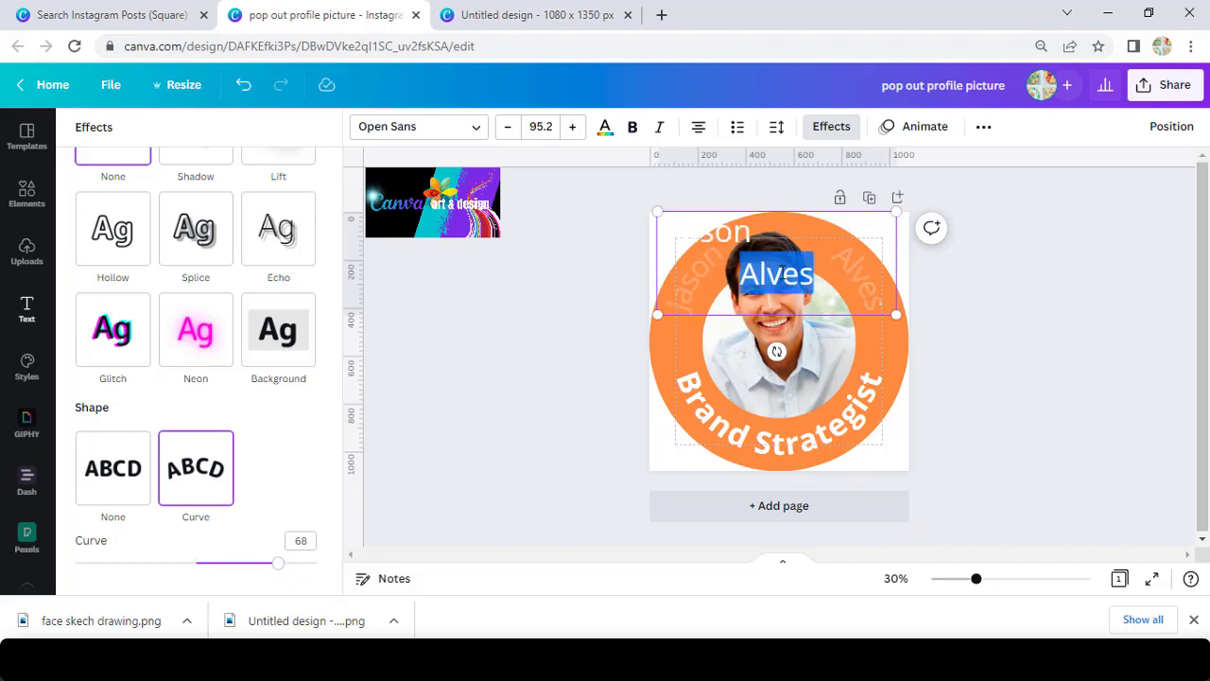
pyautogui.write('ALVES')
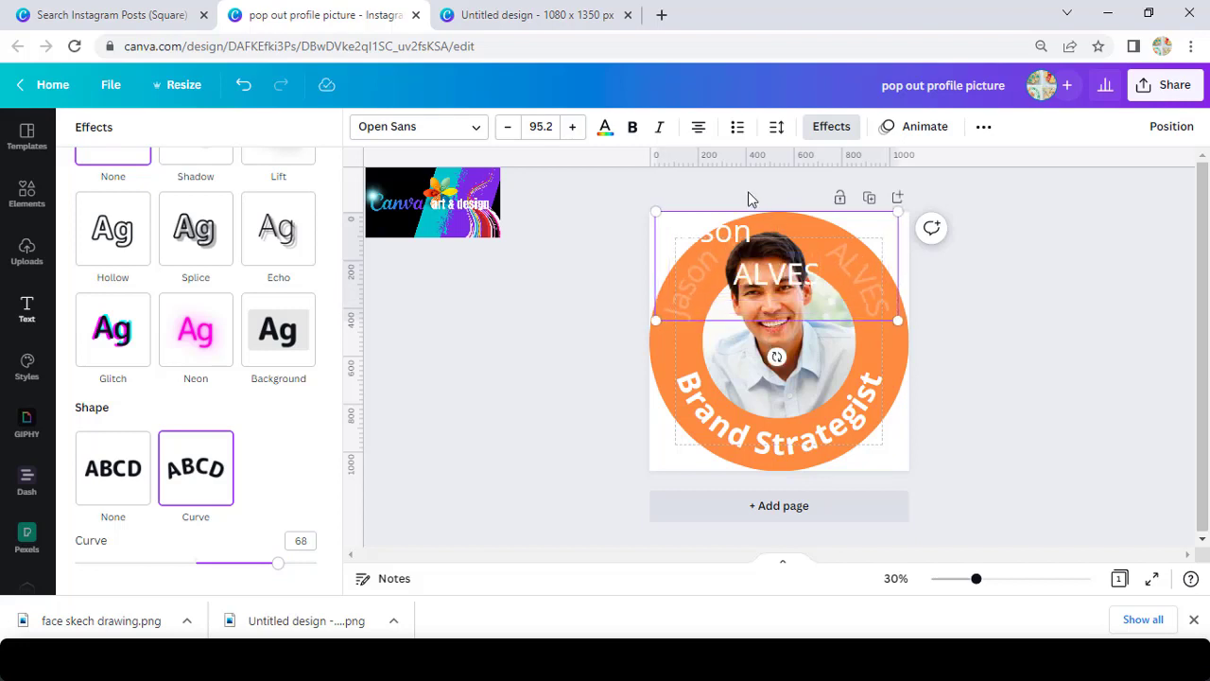
pyautogui.moveTo(752, 232); pyautogui.dragTo(650, 242)
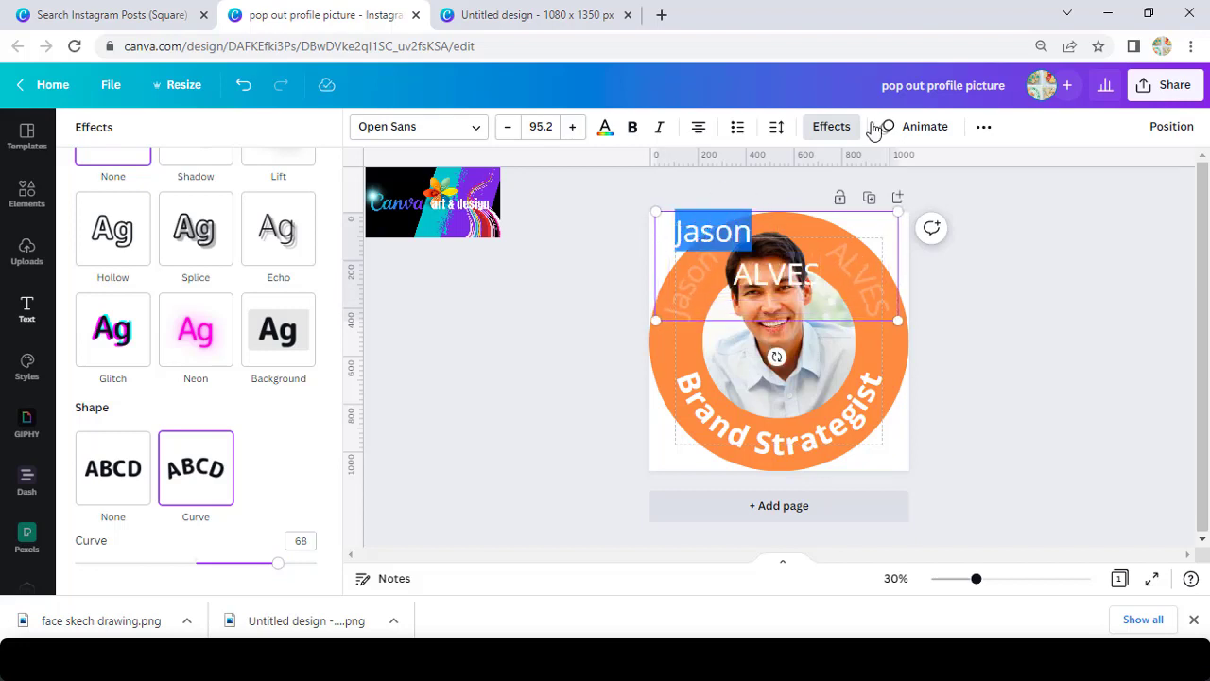
pyautogui.click(983, 126)
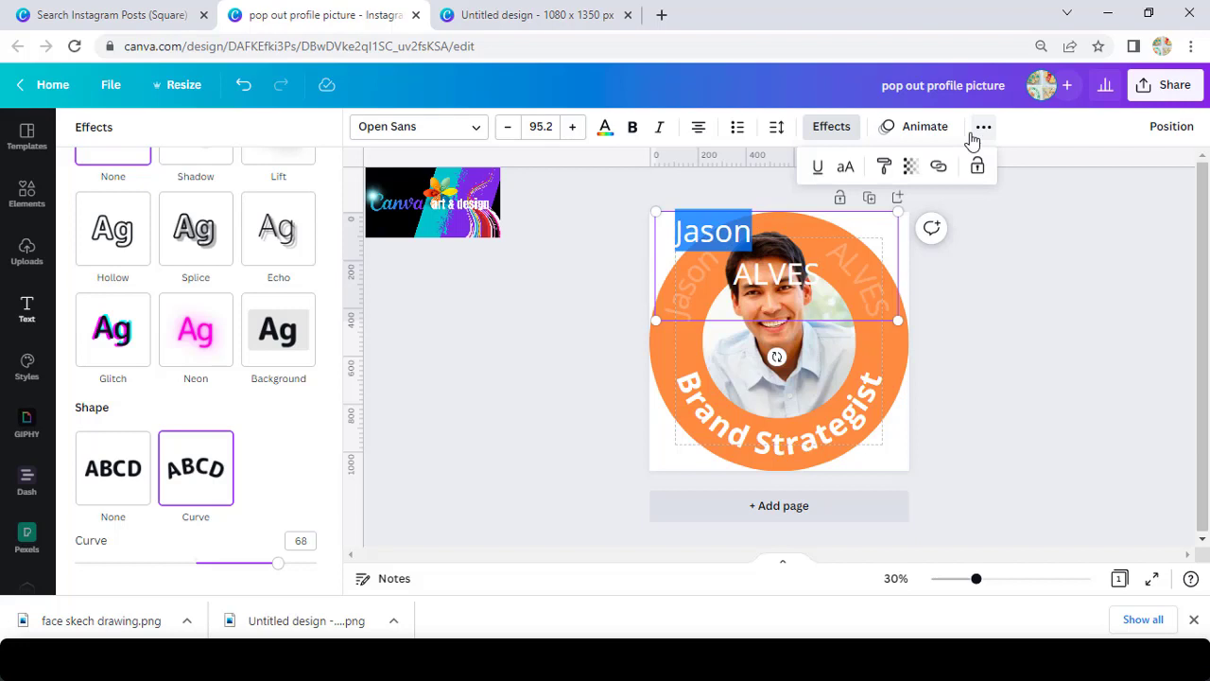
pyautogui.click(845, 168)
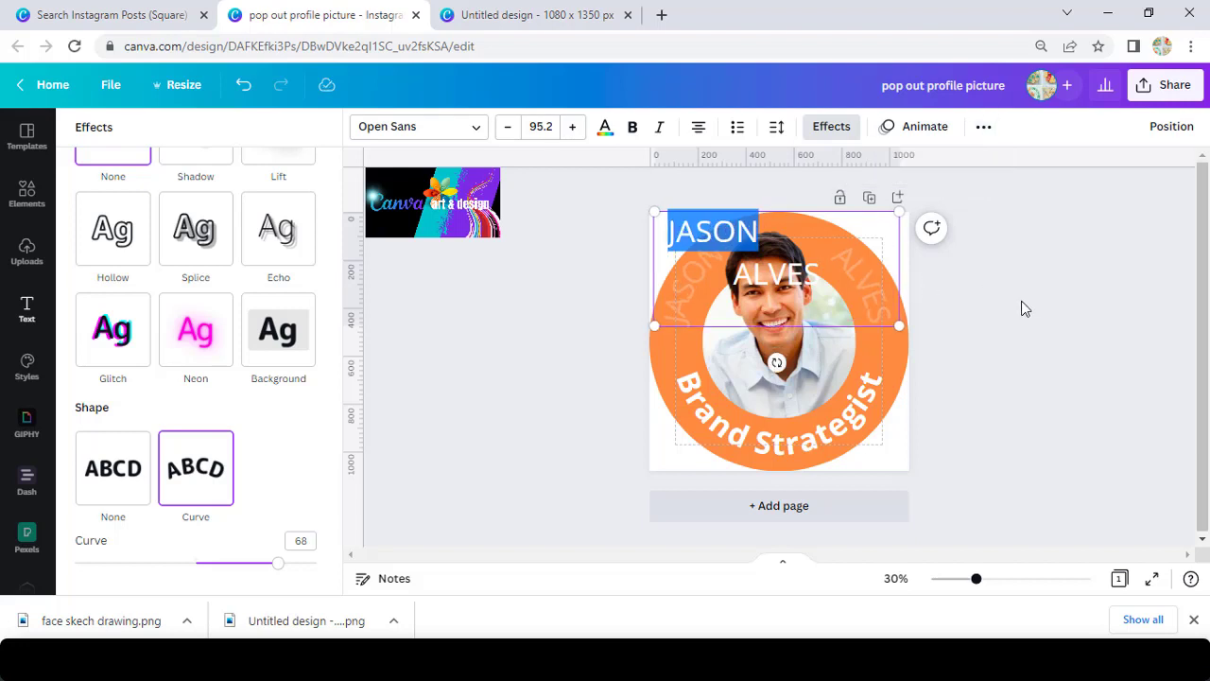
pyautogui.click(1020, 308)
pyautogui.click(969, 355)
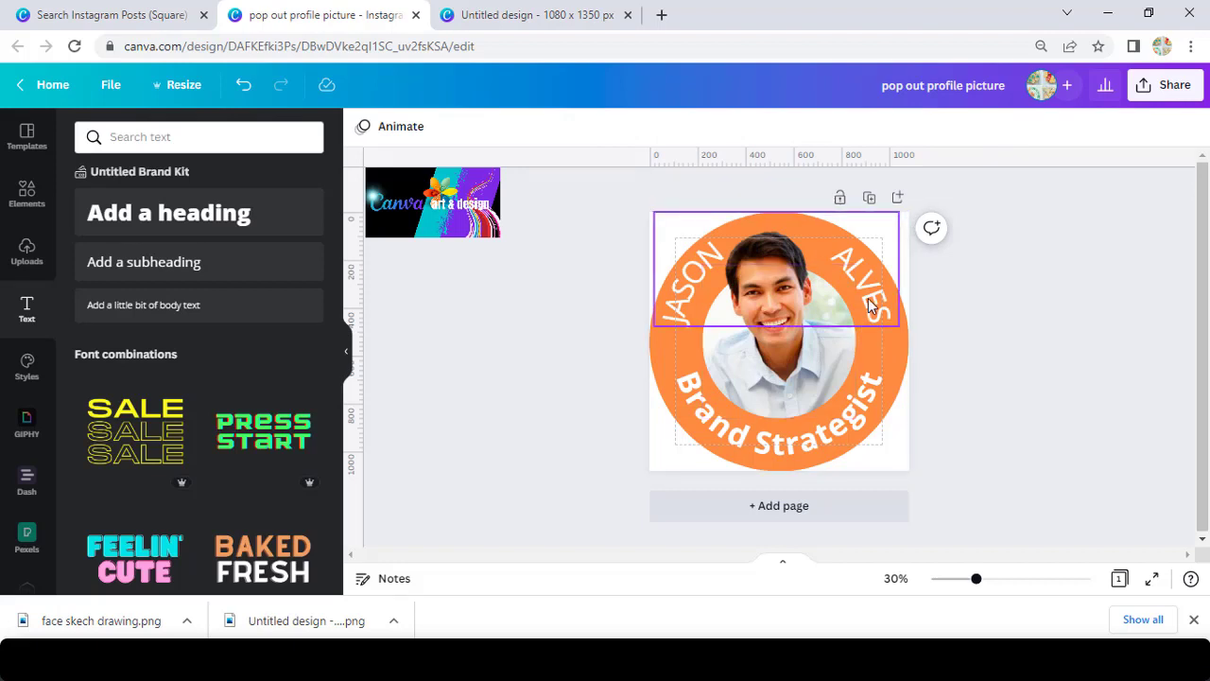
# Set the curved name's letter spacing to 80, spreading it farther around the ring.
pyautogui.click(878, 306)
pyautogui.click(776, 126)
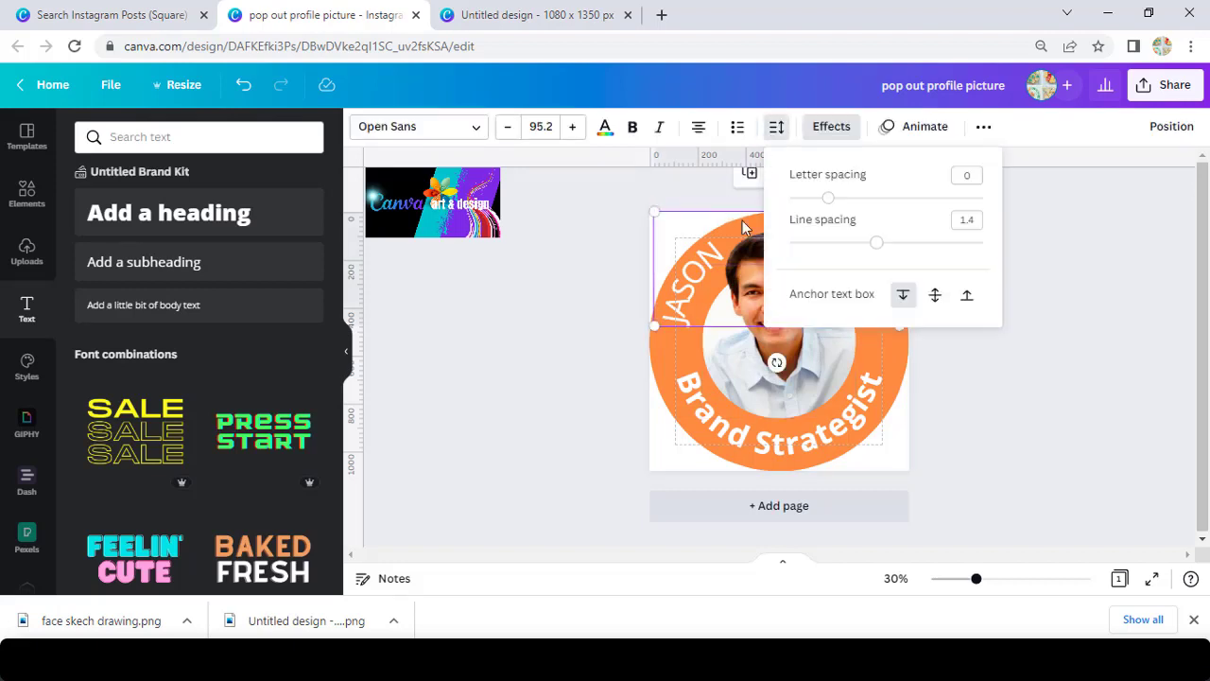
pyautogui.moveTo(829, 198); pyautogui.dragTo(844, 206)
pyautogui.press('Escape')
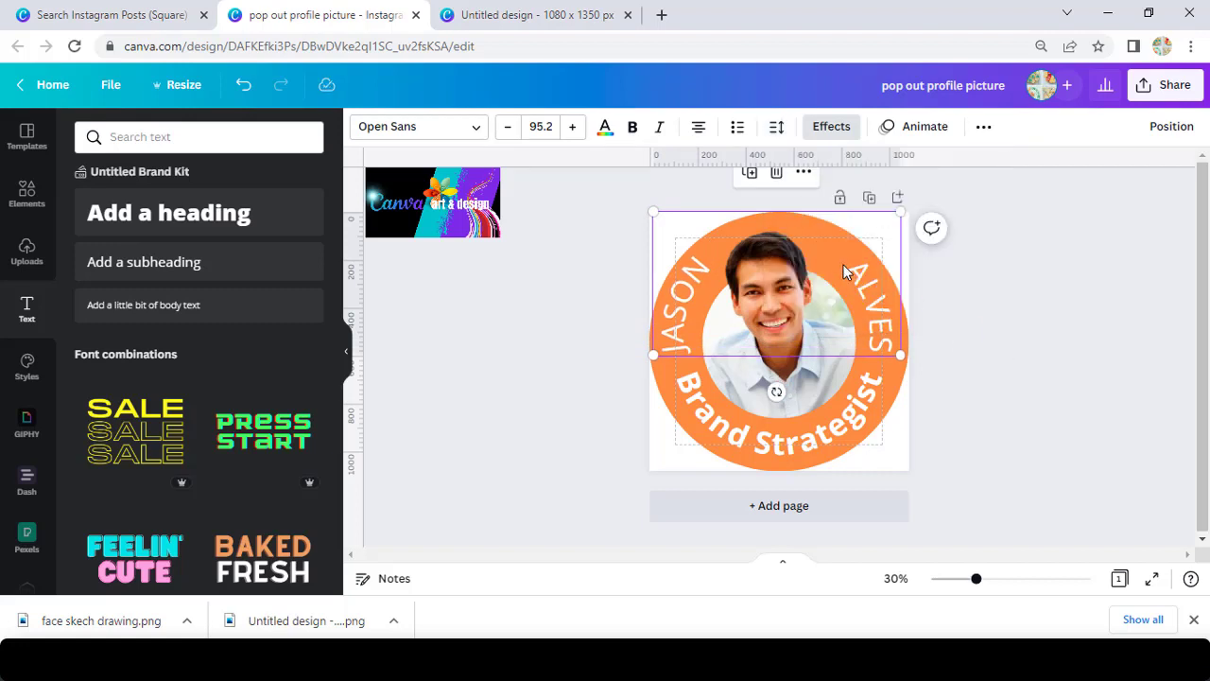
pyautogui.doubleClick(843, 265)
pyautogui.click(836, 255)
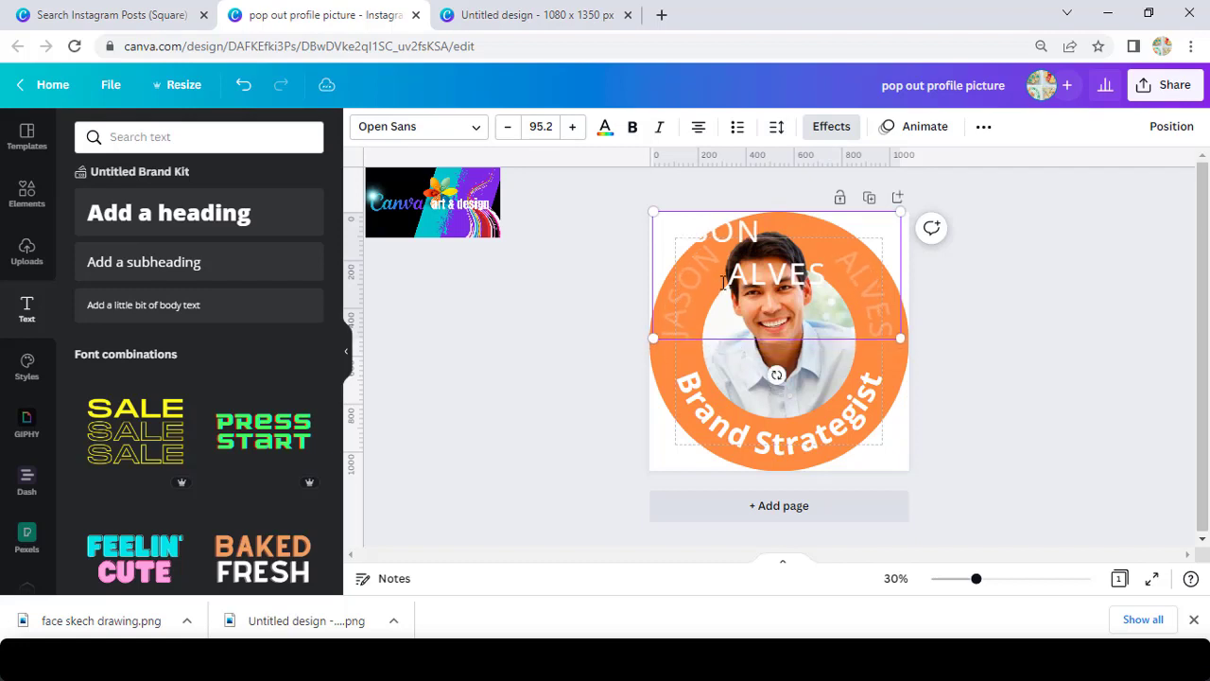
pyautogui.click(978, 319)
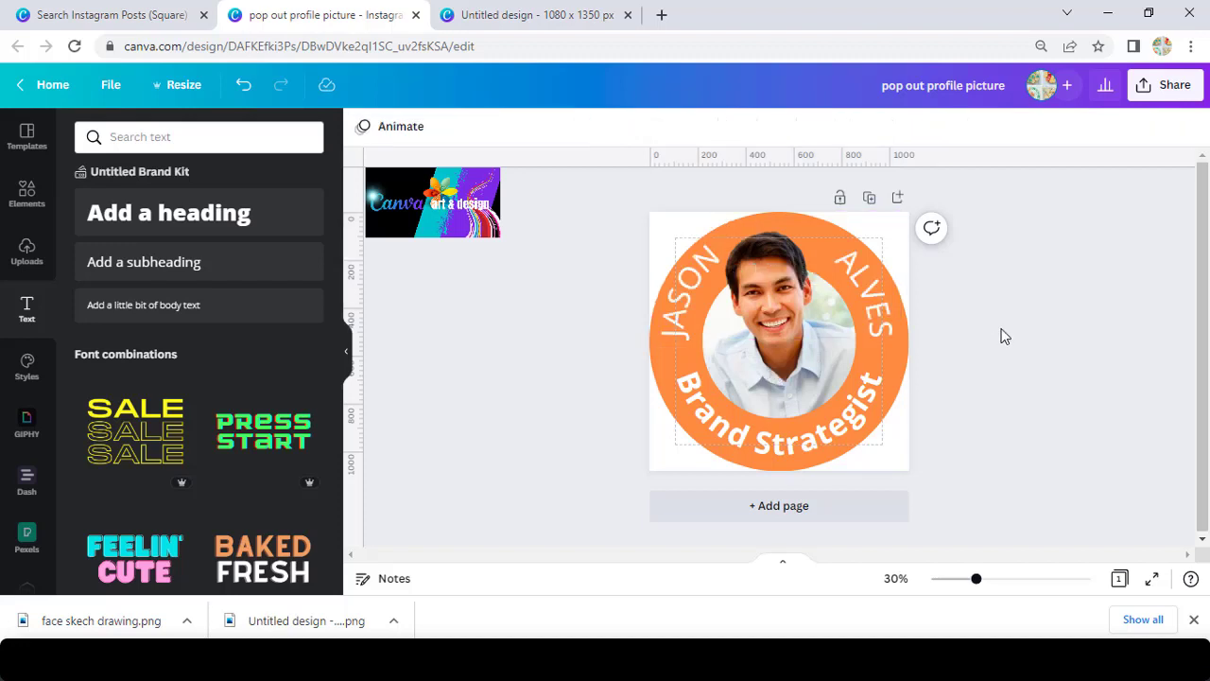
# Shrink the curved name to size 94.4 and re-centre it over the top of the ring.
pyautogui.moveTo(870, 290); pyautogui.dragTo(873, 297)
pyautogui.moveTo(898, 216); pyautogui.dragTo(898, 217)
pyautogui.moveTo(856, 295); pyautogui.dragTo(860, 289)
pyautogui.click(1058, 336)
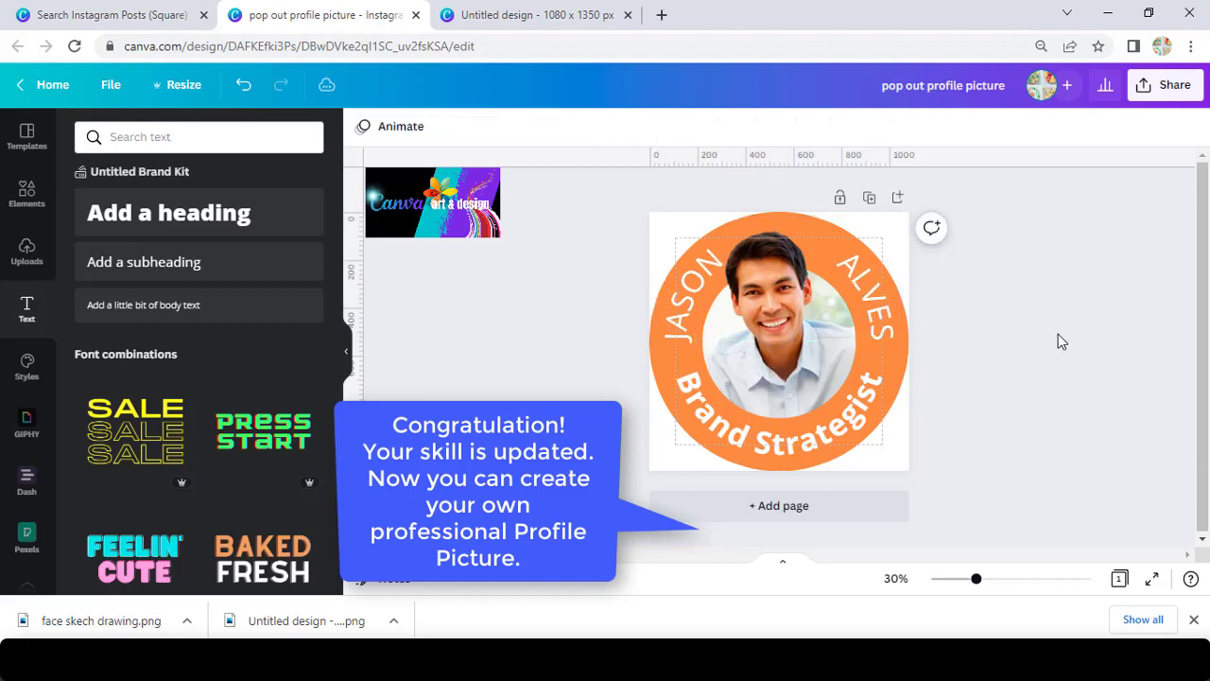